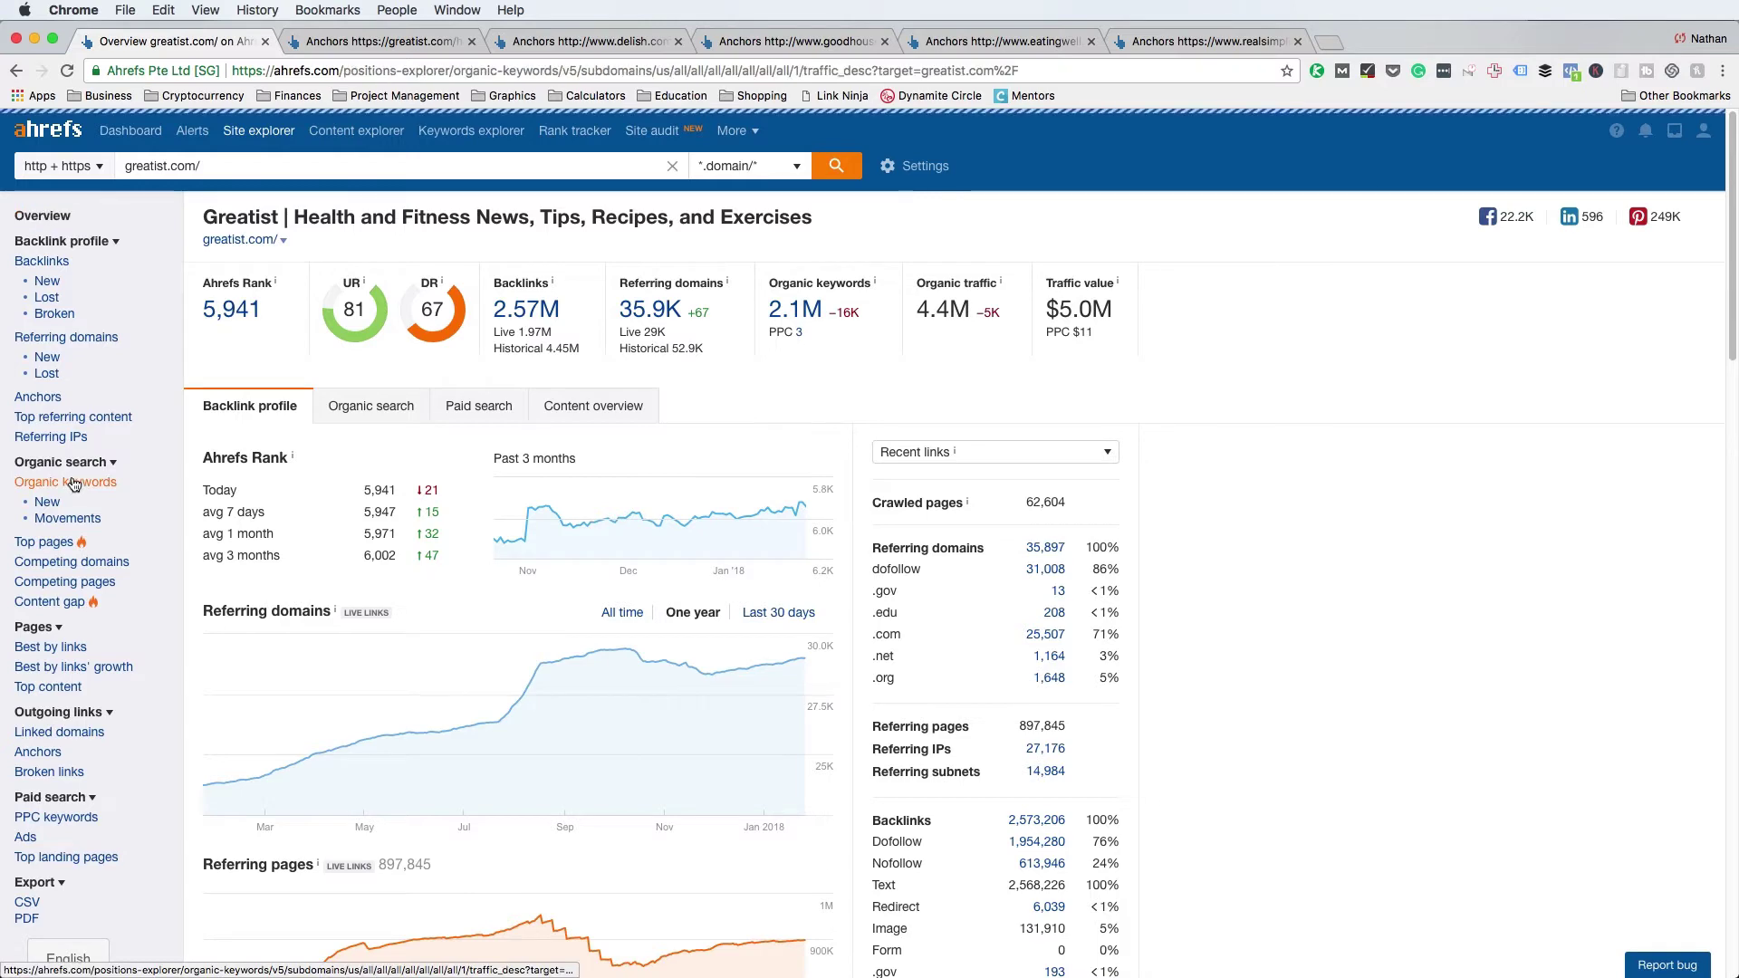
# - Open the organic keywords report for greatist.com and expand the search results overview for the top-ranking "healthy breakfast" keyword
pyautogui.moveTo(1587, 456); pyautogui.dragTo(1632, 454)
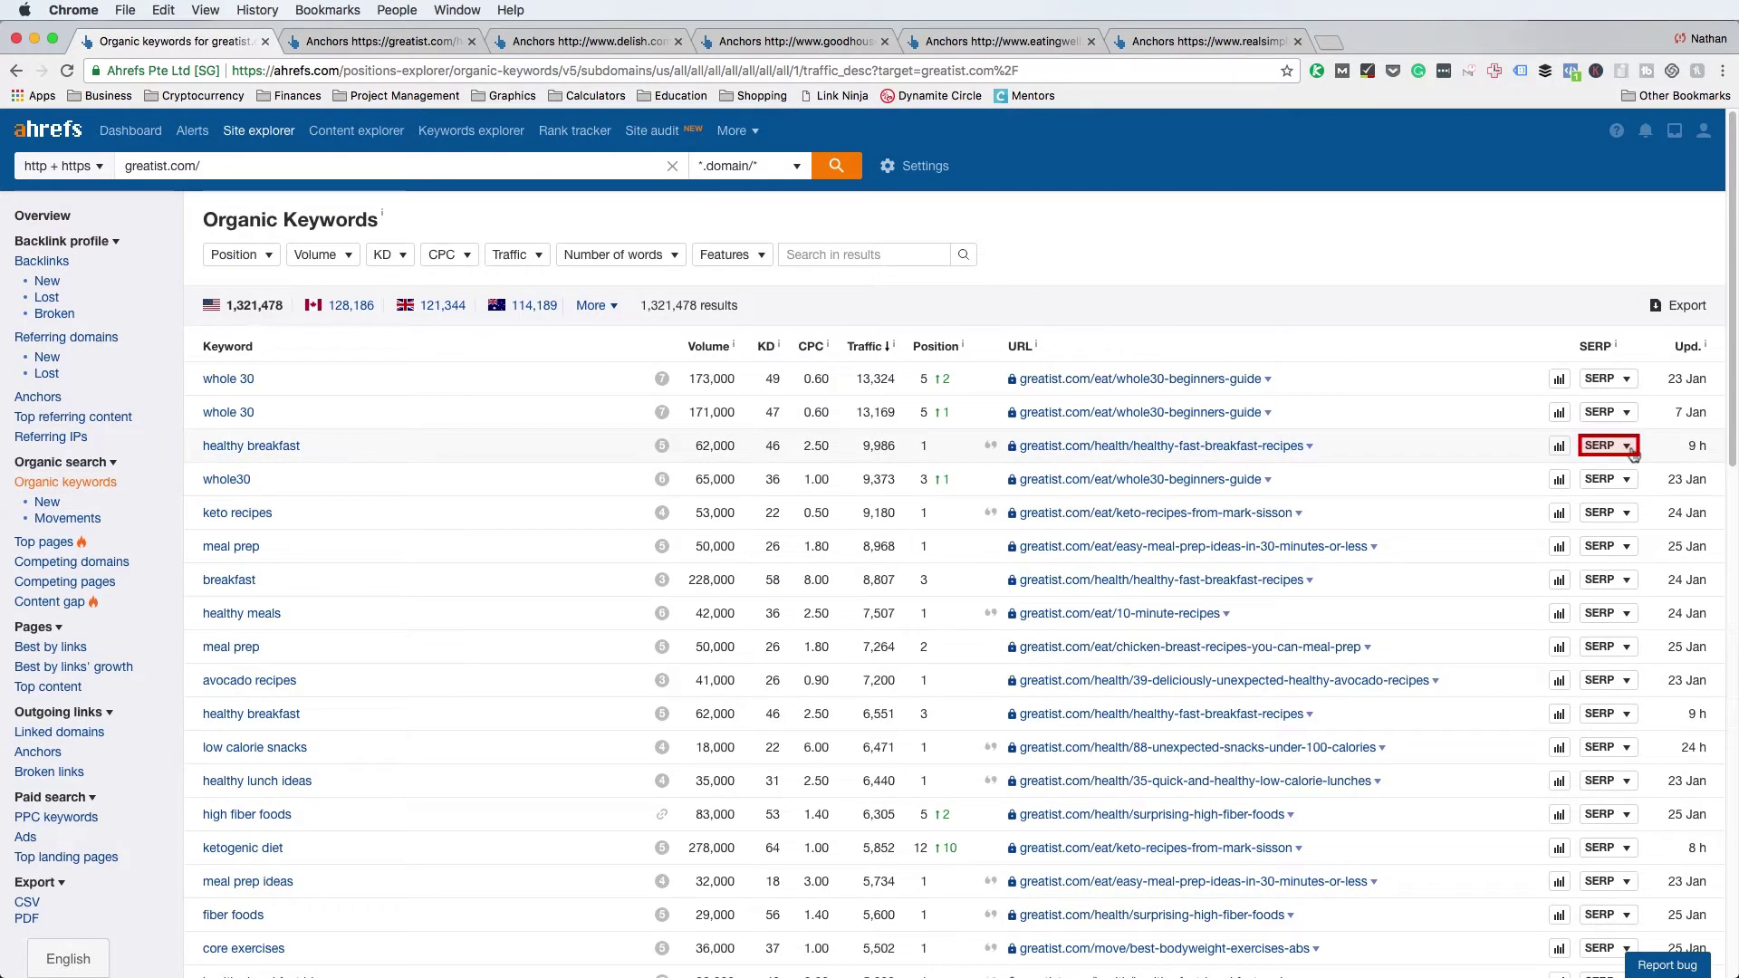
pyautogui.click(1630, 448)
pyautogui.scroll(-2, 1440, 613)
pyautogui.scroll(-4, 1440, 613)
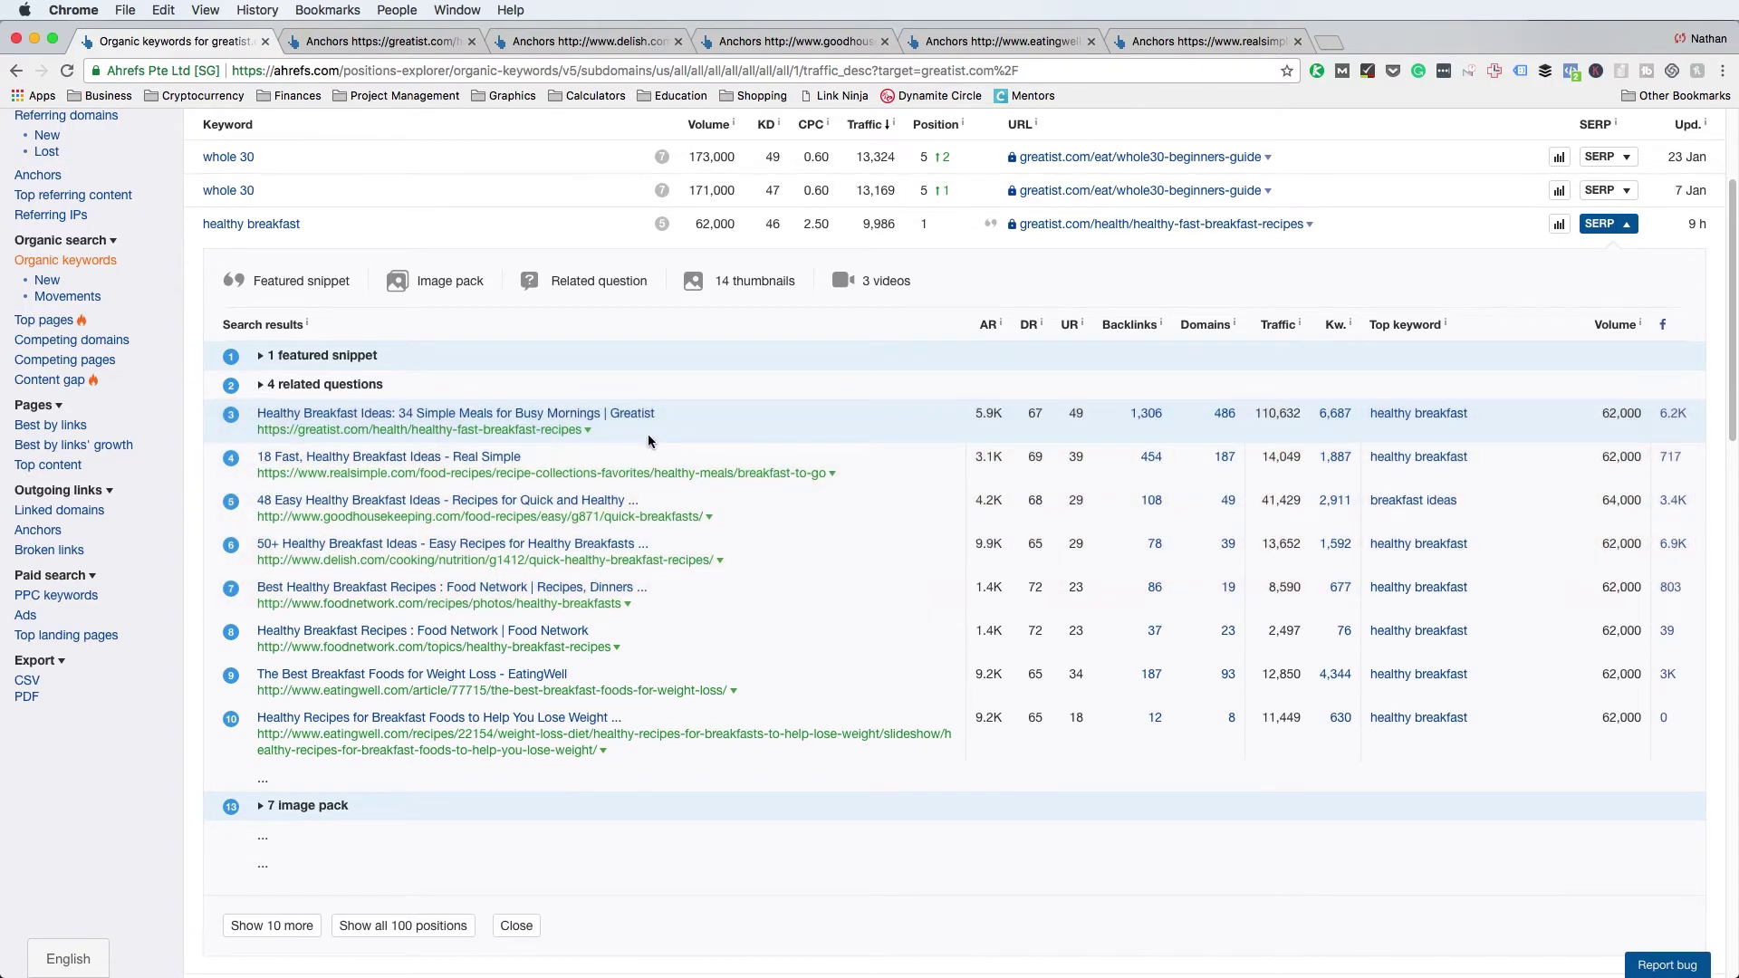
pyautogui.click(588, 432)
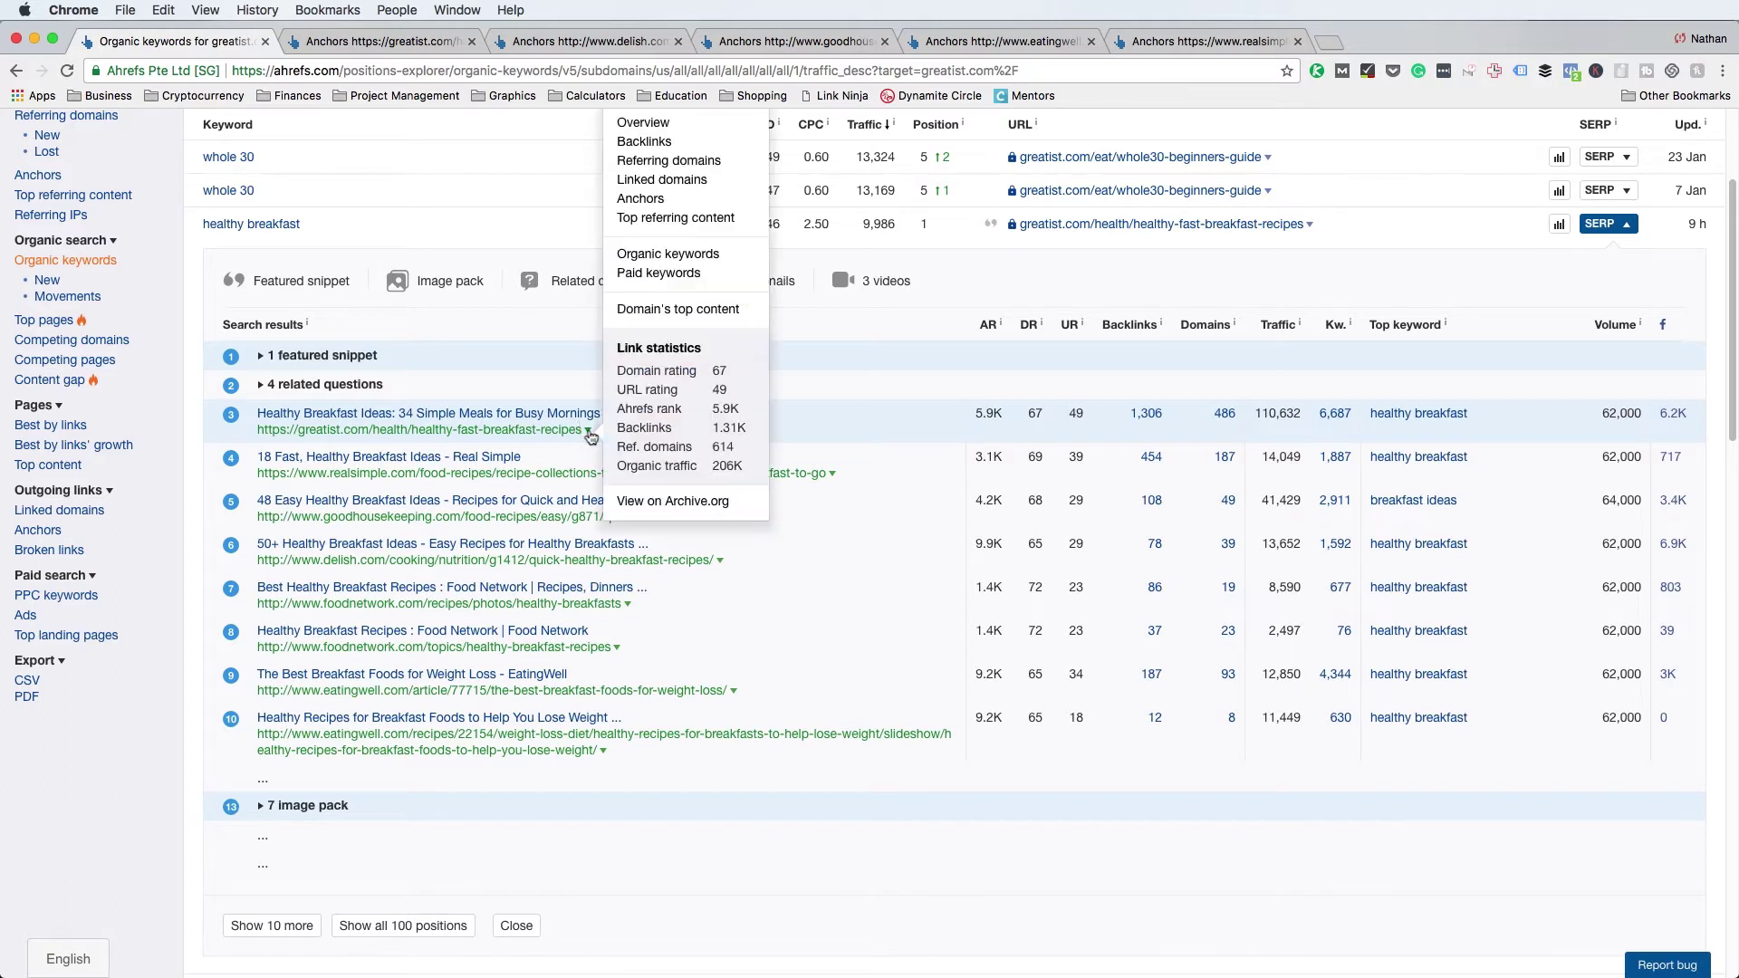
pyautogui.rightClick(641, 199)
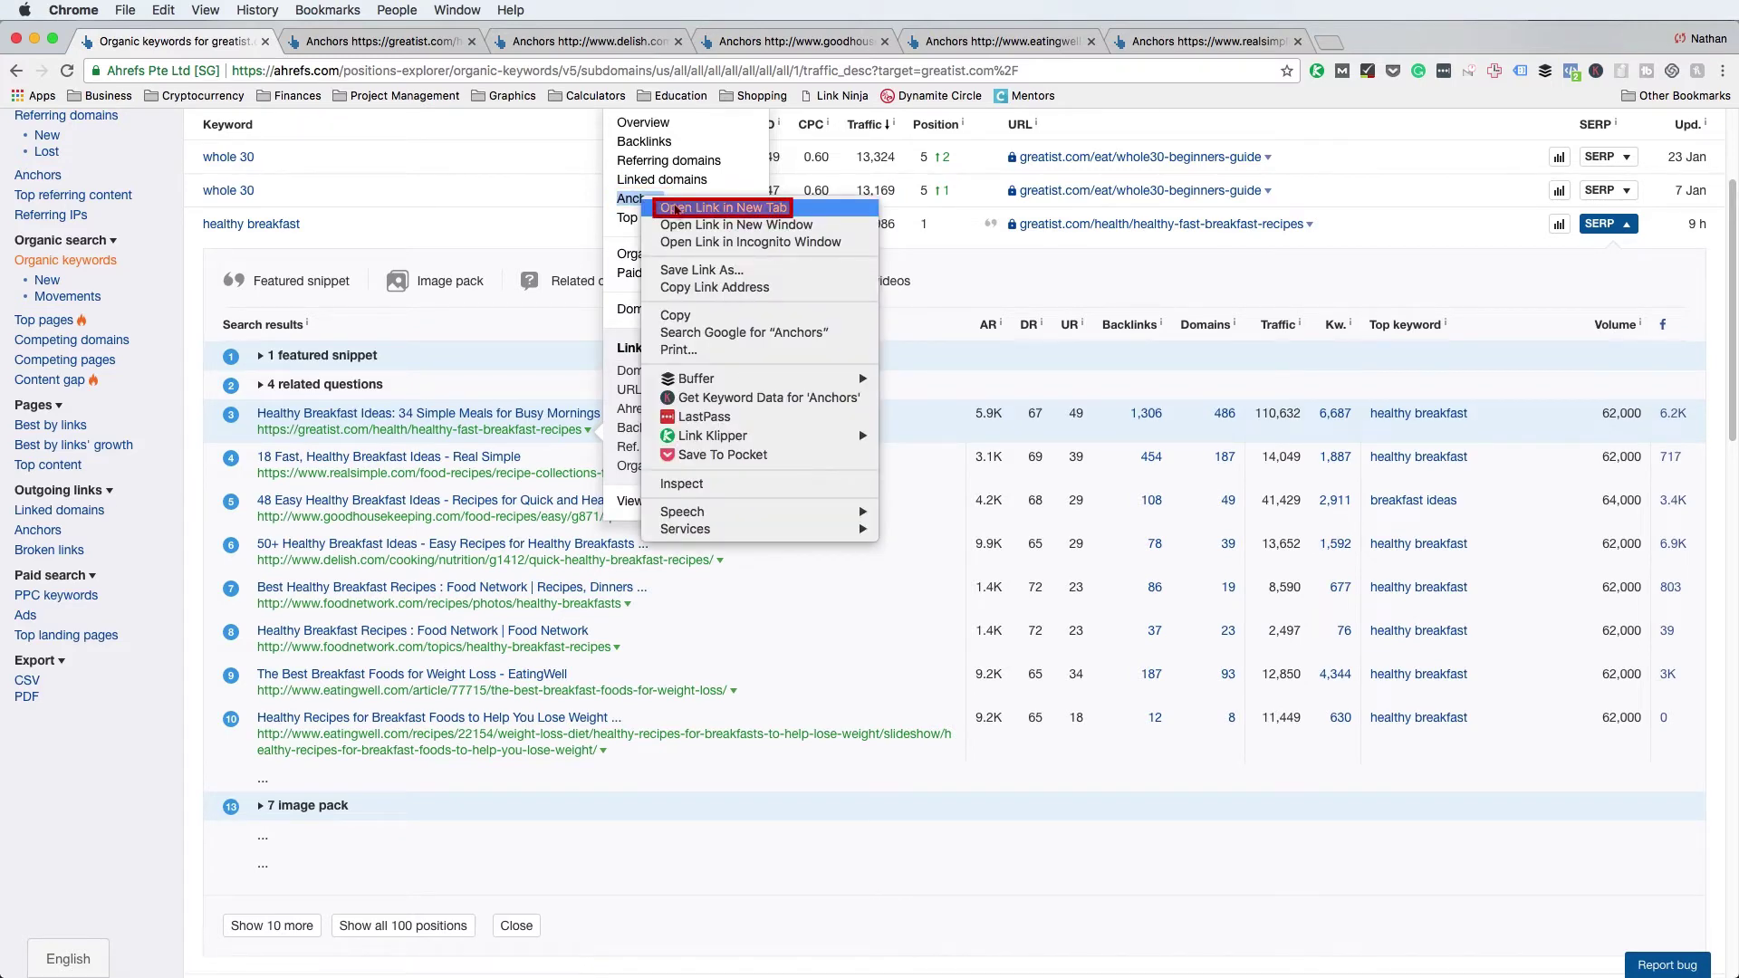
pyautogui.click(958, 382)
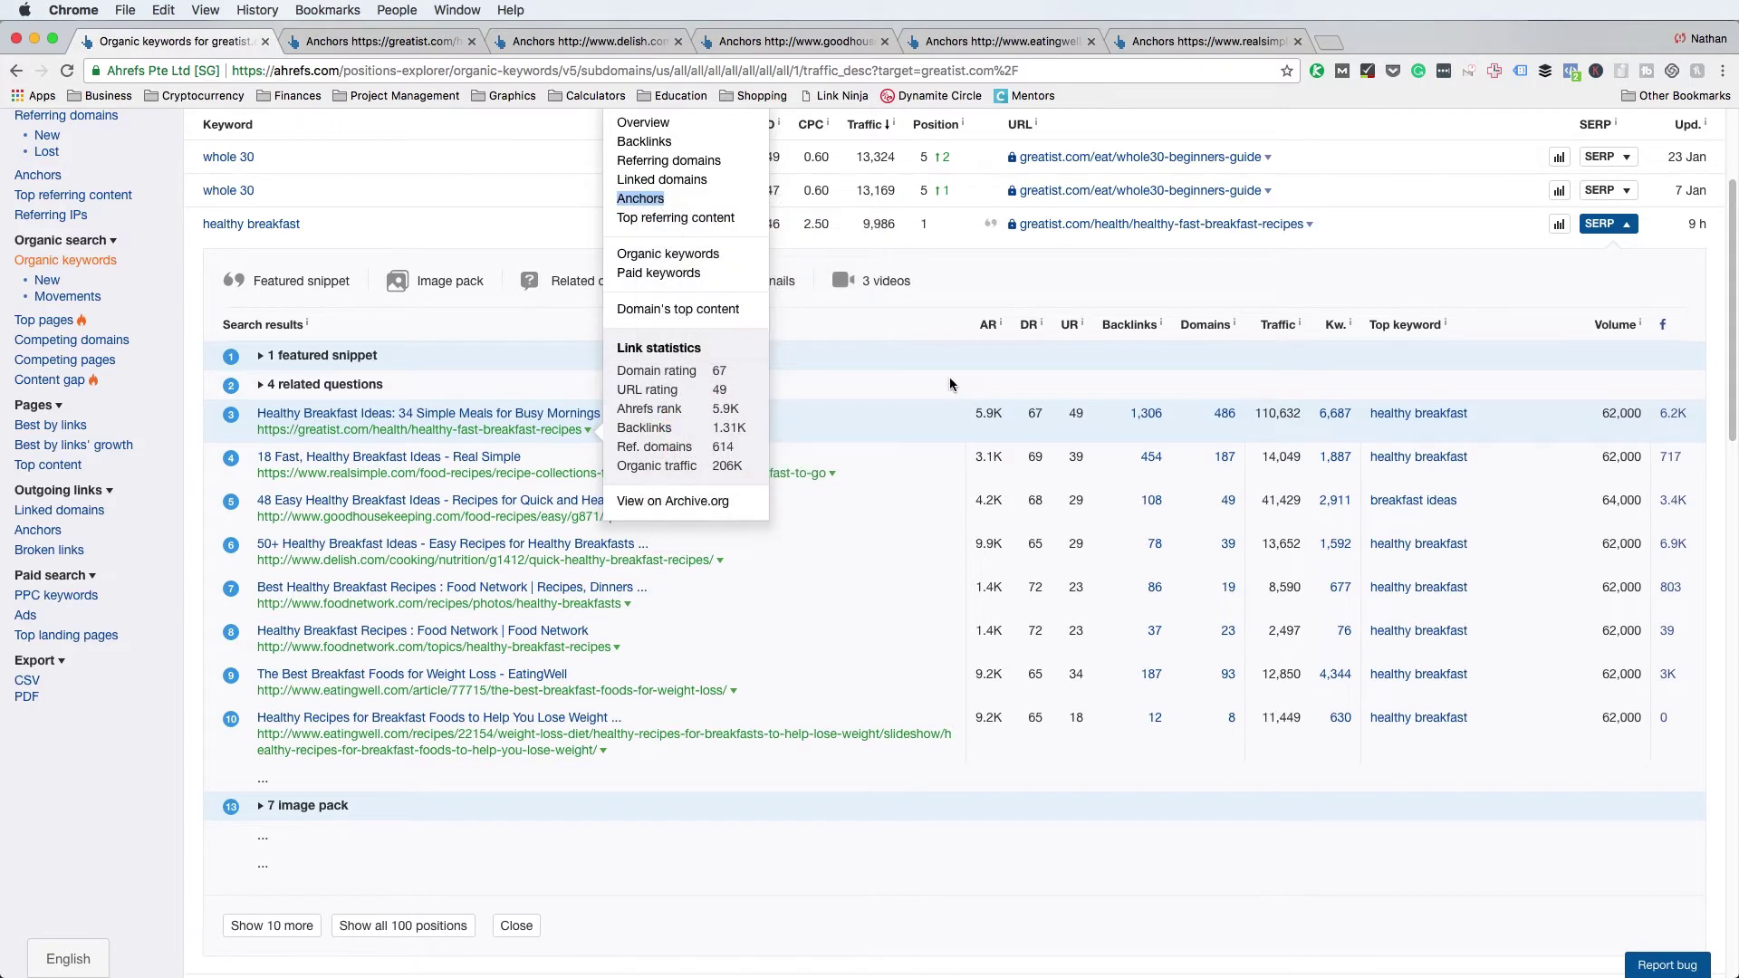
pyautogui.click(958, 383)
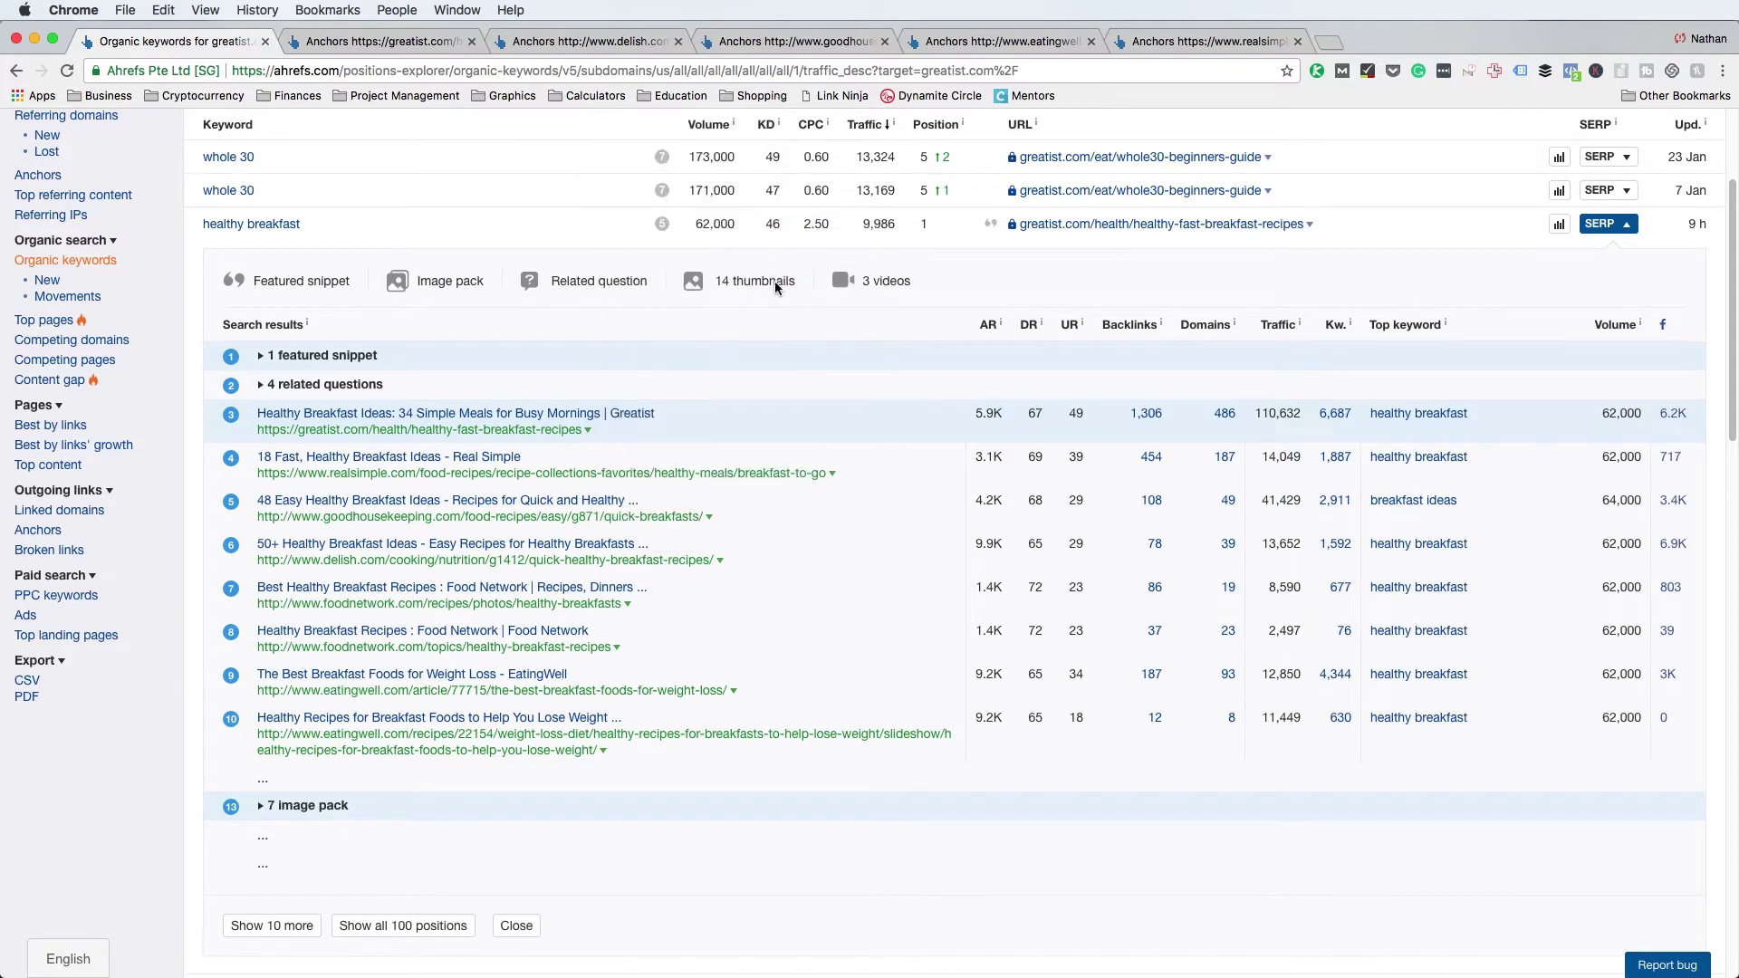
# - Go to the Anchors report for Greatist's healthy-fast-breakfast-recipes page and enter its "healthy breakfast" referring-domain percentage, 7, in Calculator
pyautogui.click(403, 47)
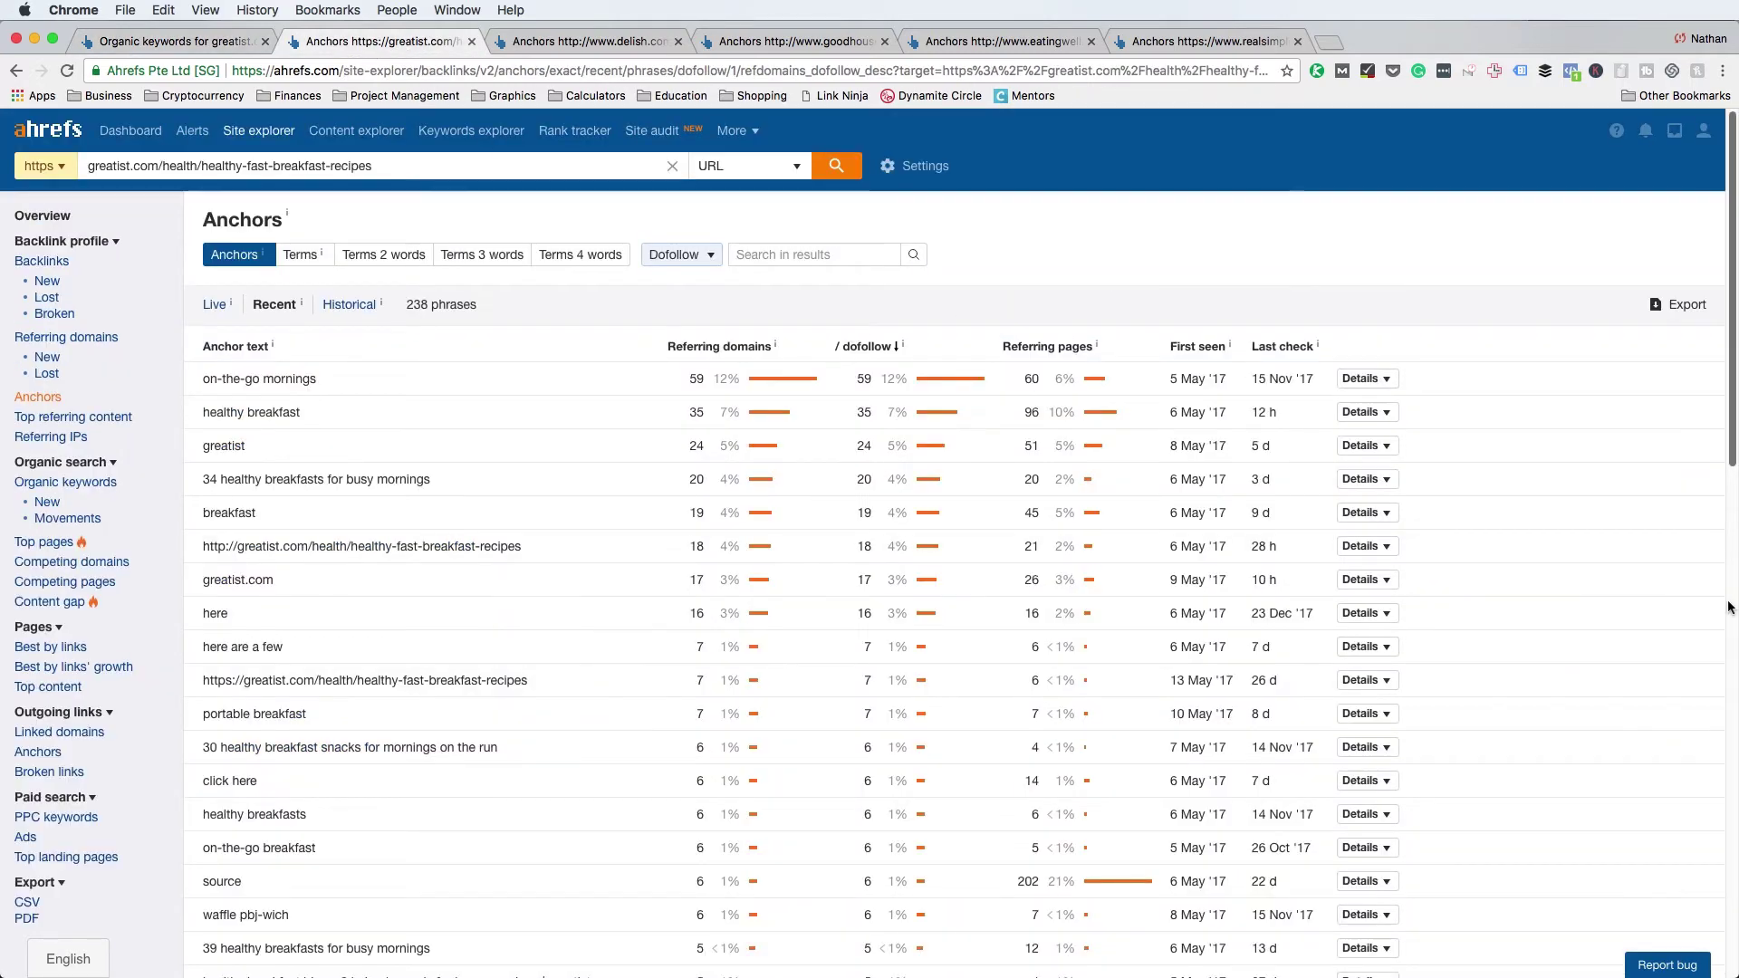
pyautogui.moveTo(1730, 606); pyautogui.dragTo(1675, 602)
pyautogui.click(1700, 65)
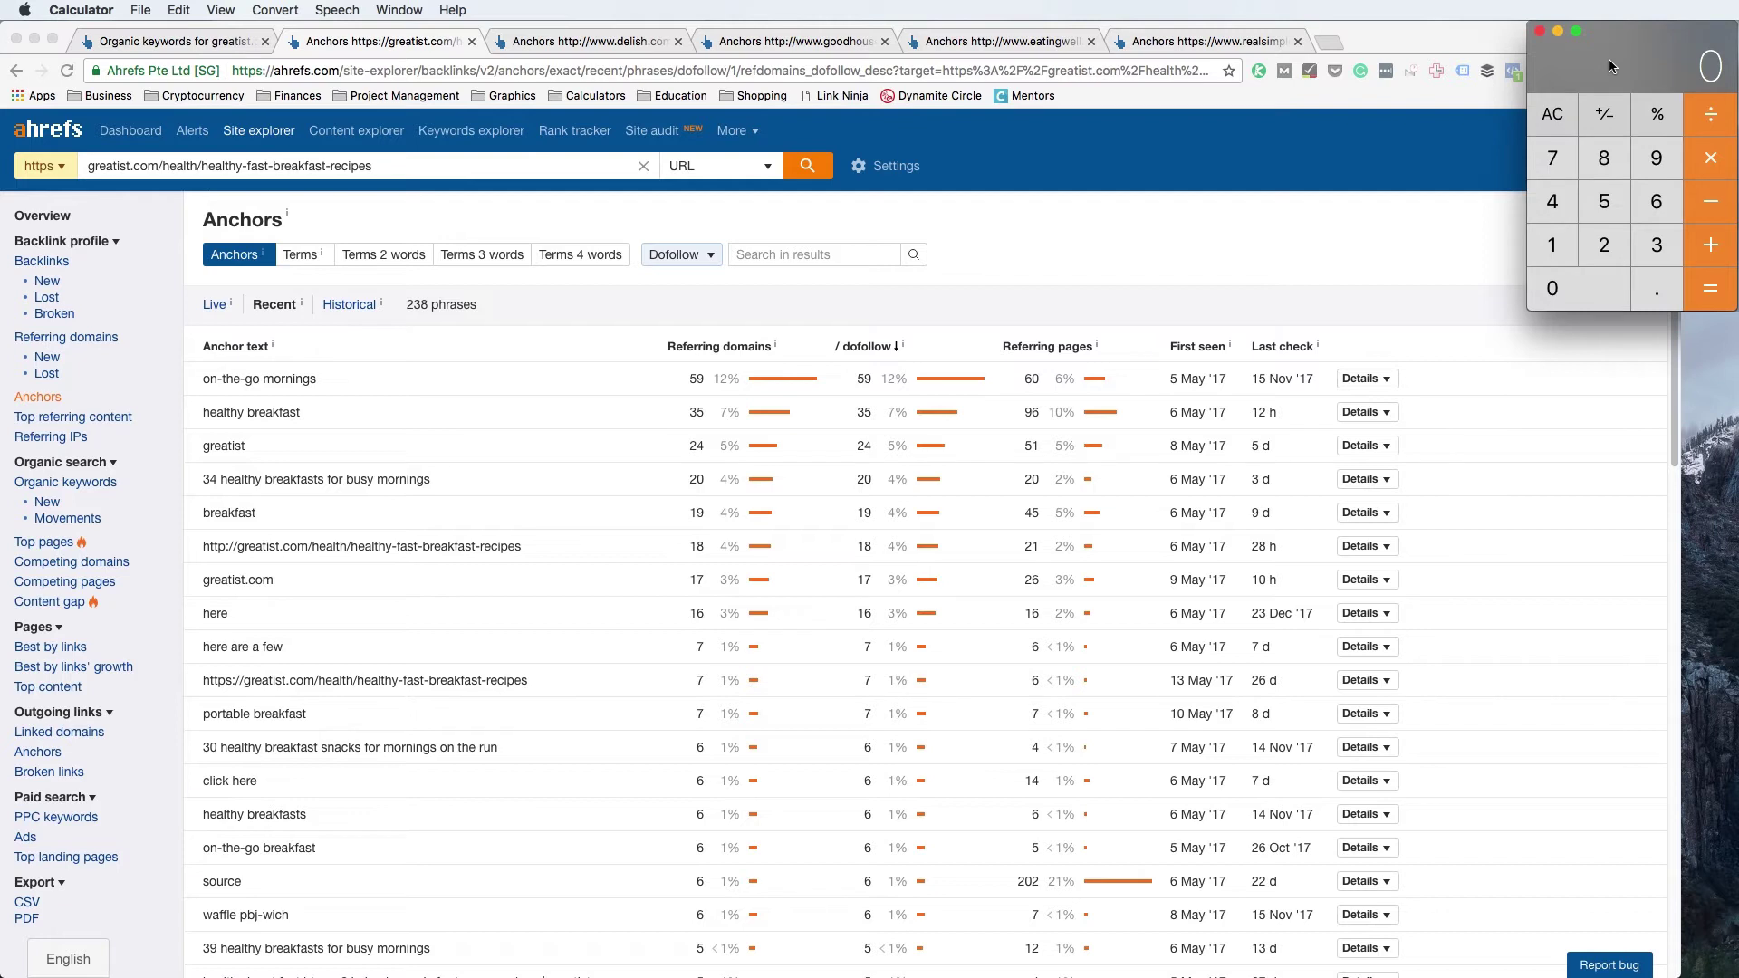
pyautogui.click(1563, 163)
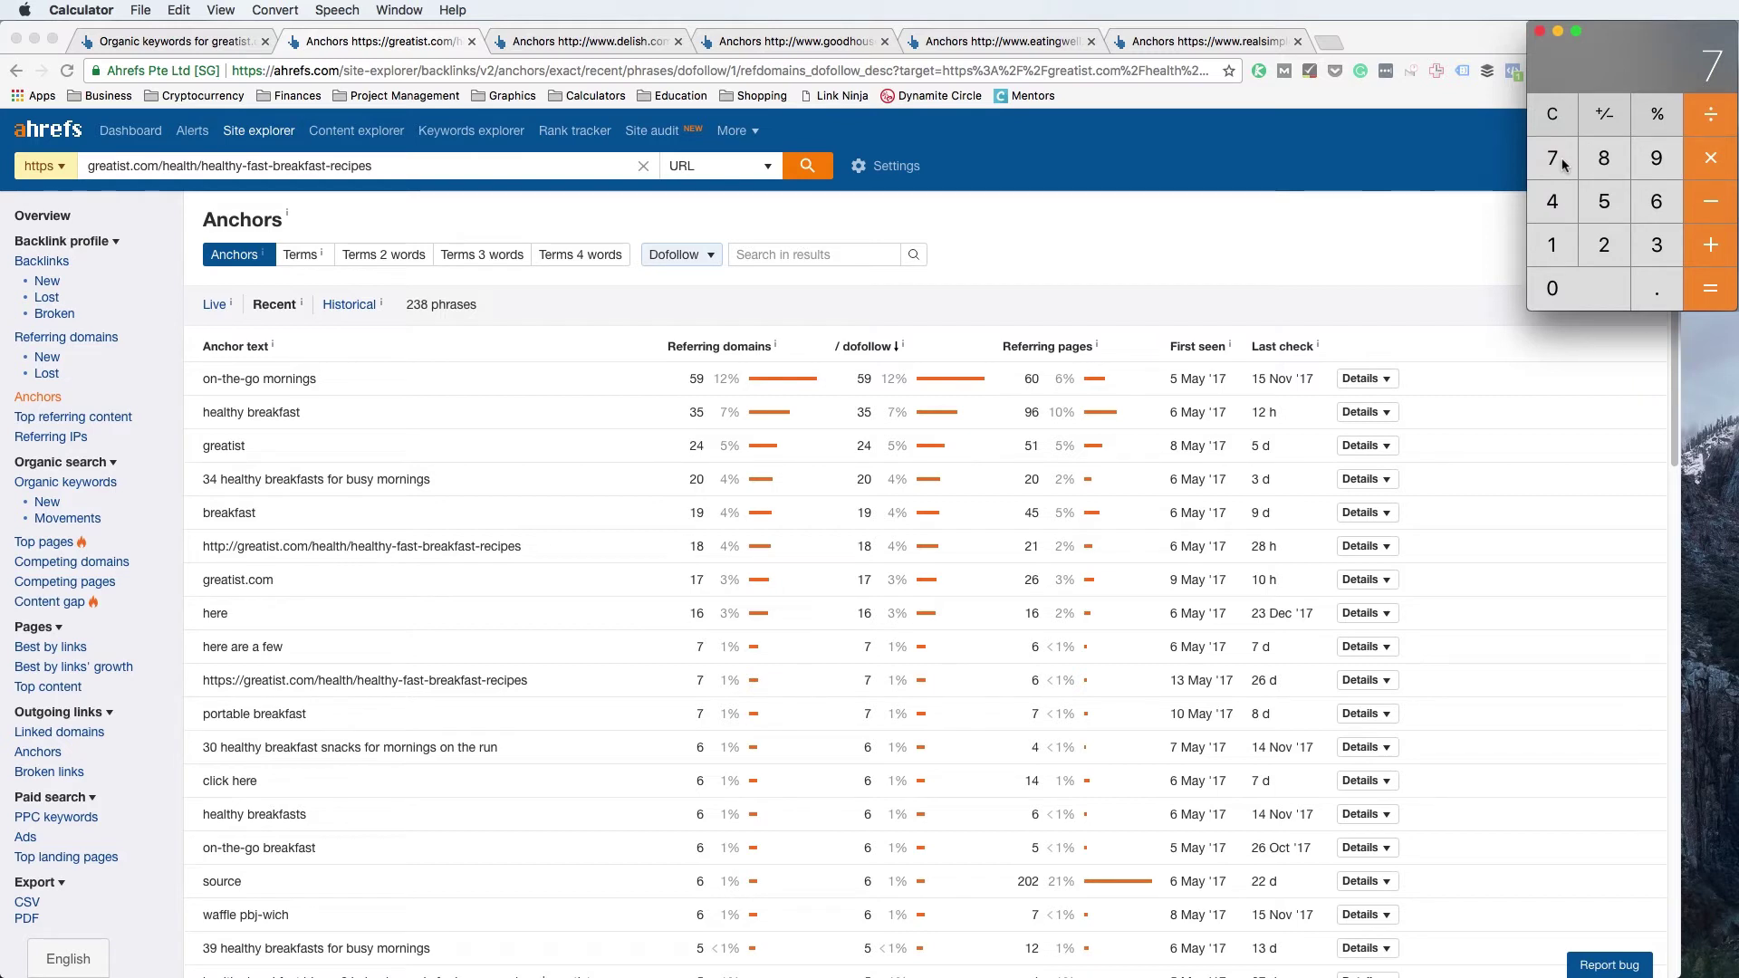
# - Search the anchors of Delish's quick-healthy-breakfast-recipes page for "healthy breakfast", check the exact-match share, and clear the search
pyautogui.click(590, 43)
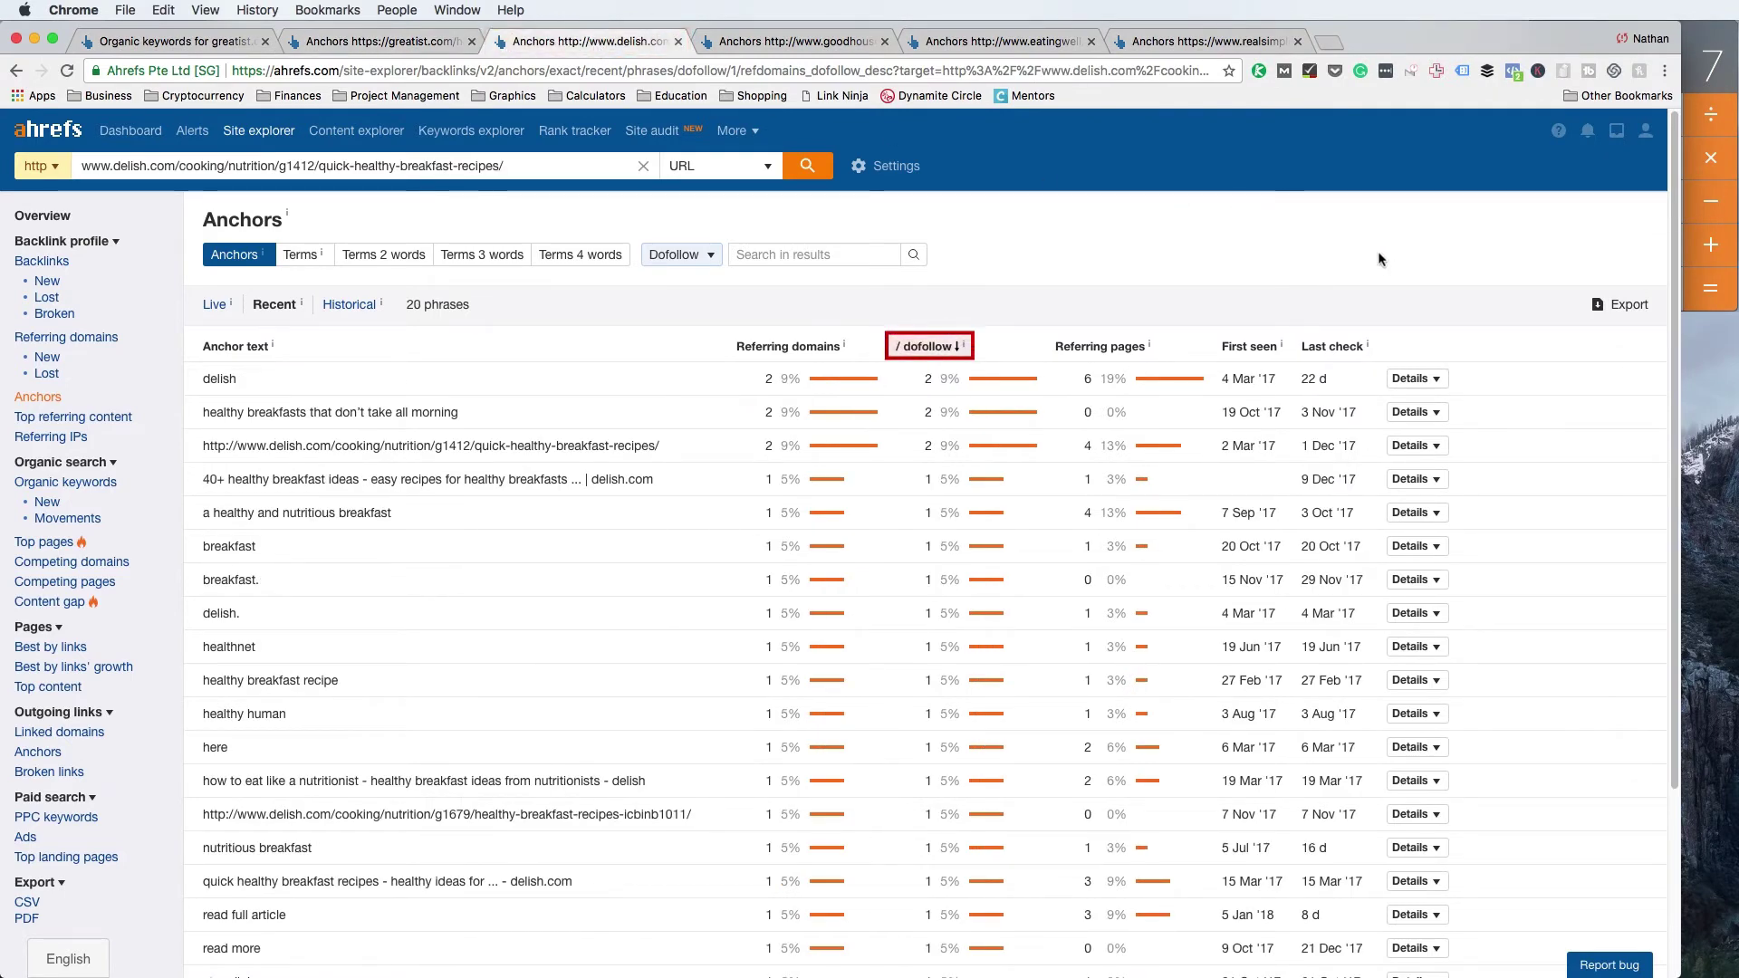
pyautogui.moveTo(1674, 192); pyautogui.dragTo(1673, 371)
pyautogui.scroll(5, 1485, 308)
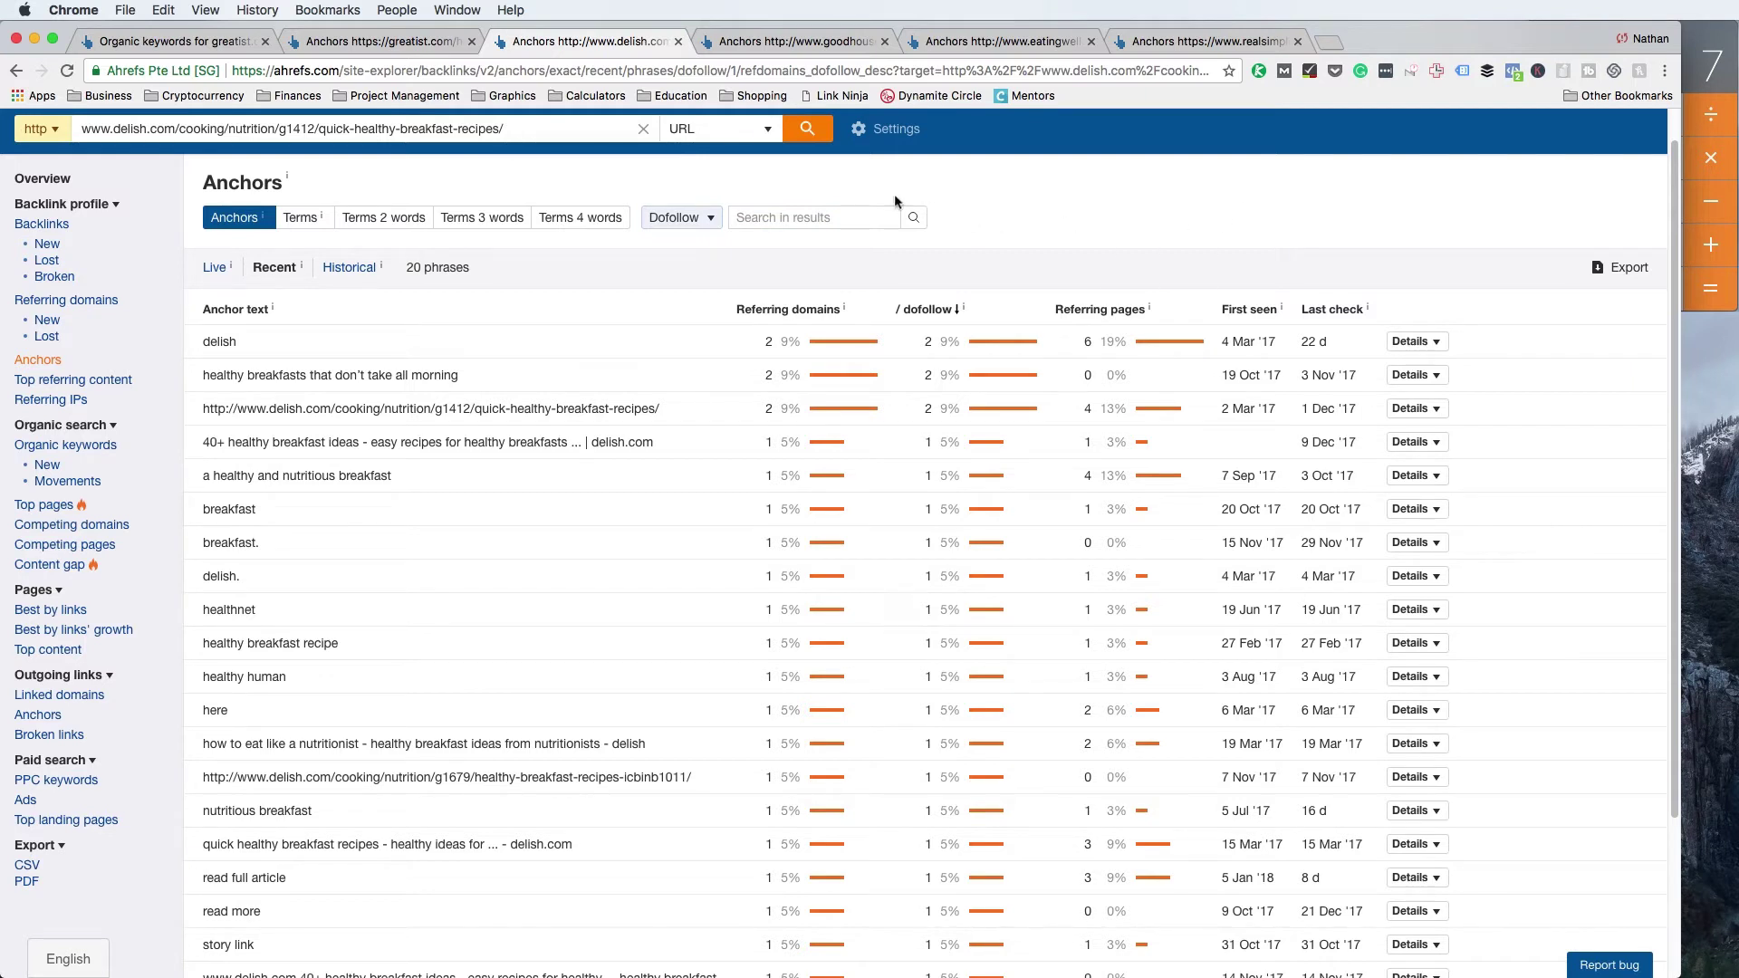
pyautogui.write('healthy breakfast')
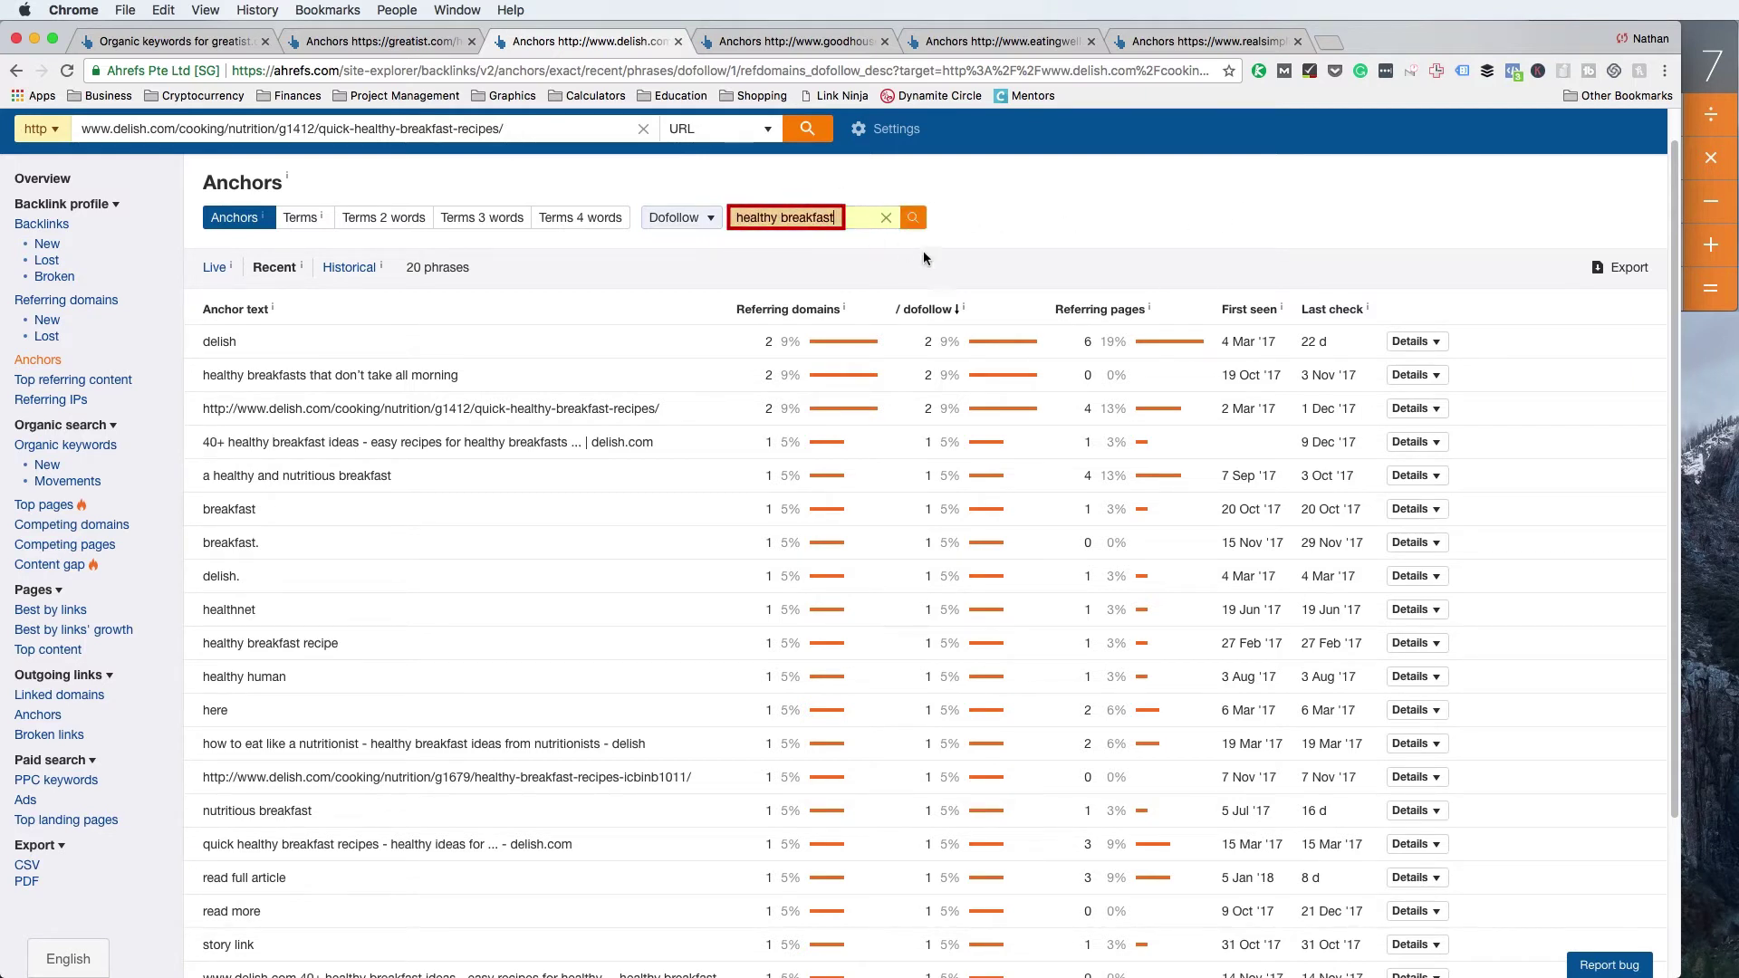
pyautogui.click(919, 220)
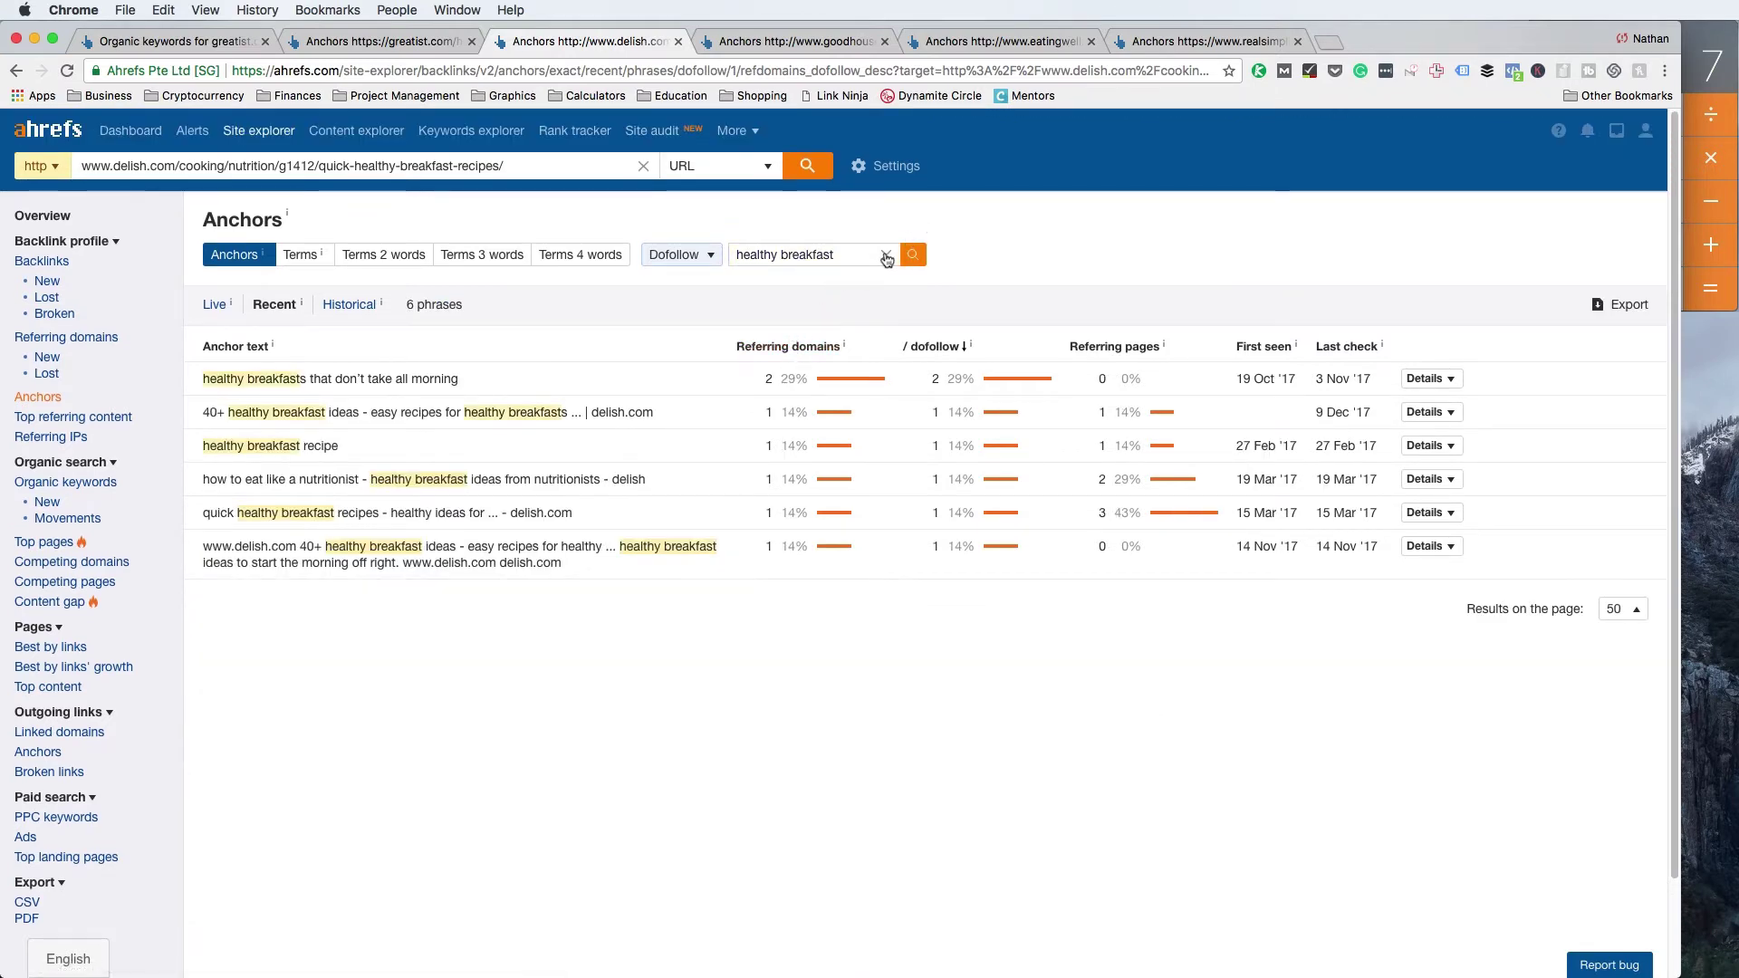
pyautogui.click(883, 257)
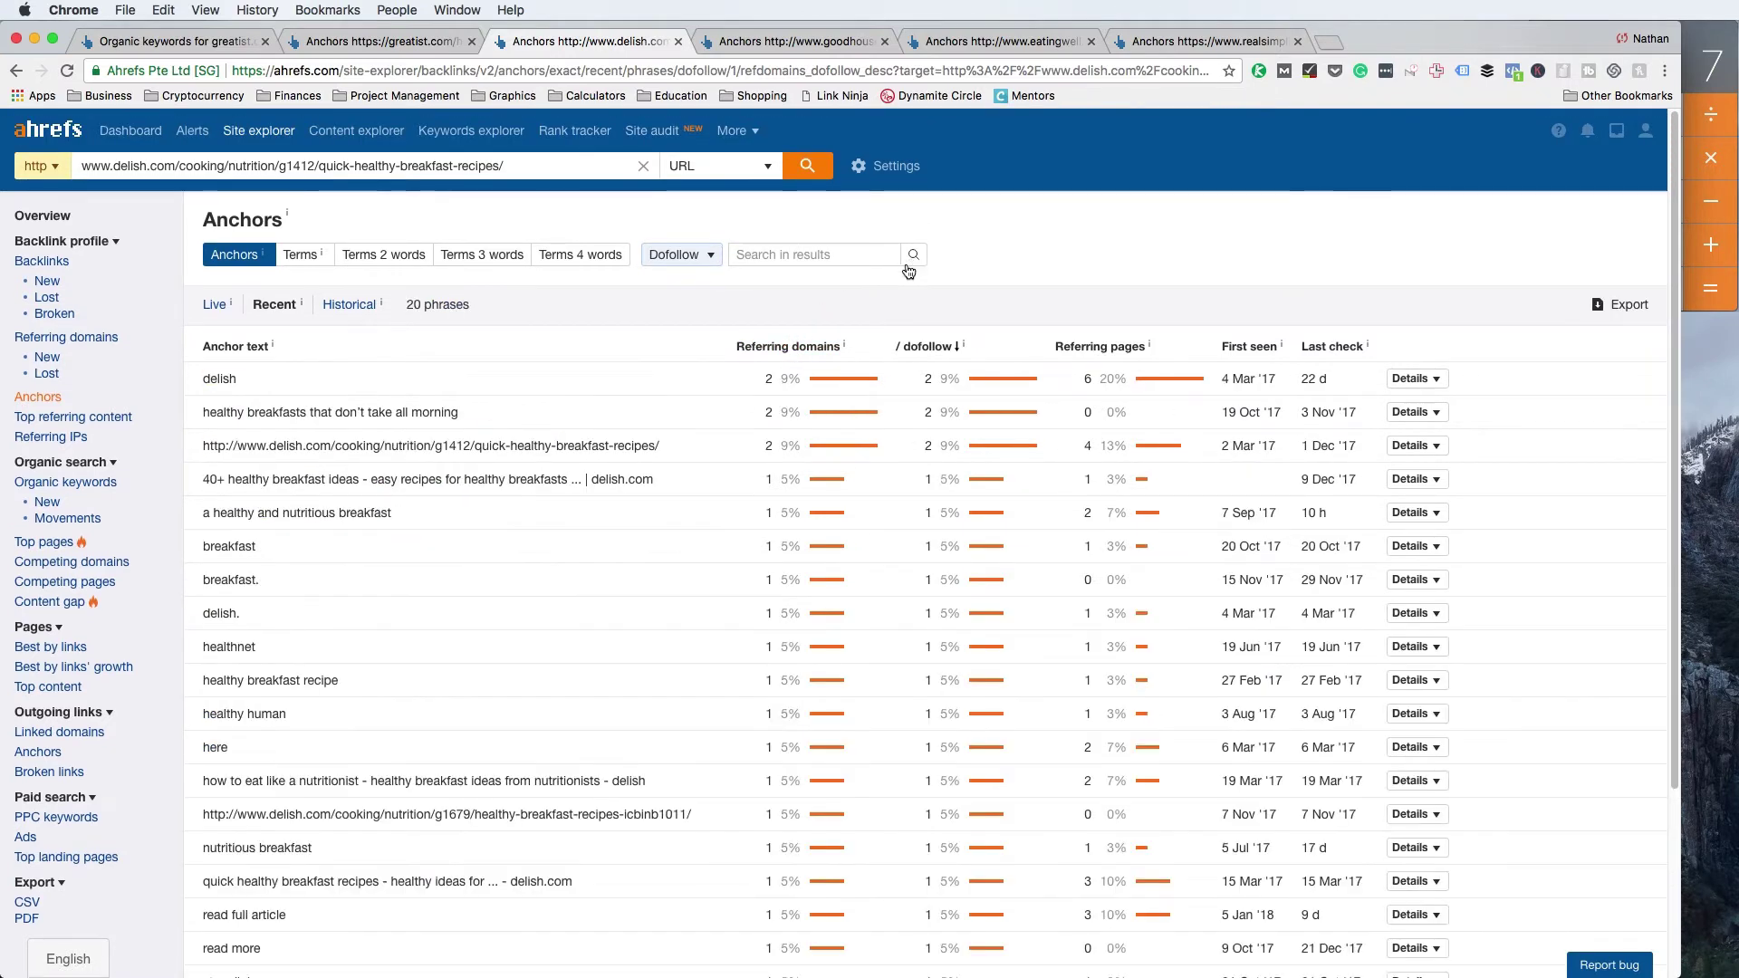
# - Go to Good Housekeeping's Anchors report and add its "healthy breakfast" percentage, 6, to the running sum in Calculator
pyautogui.click(1727, 74)
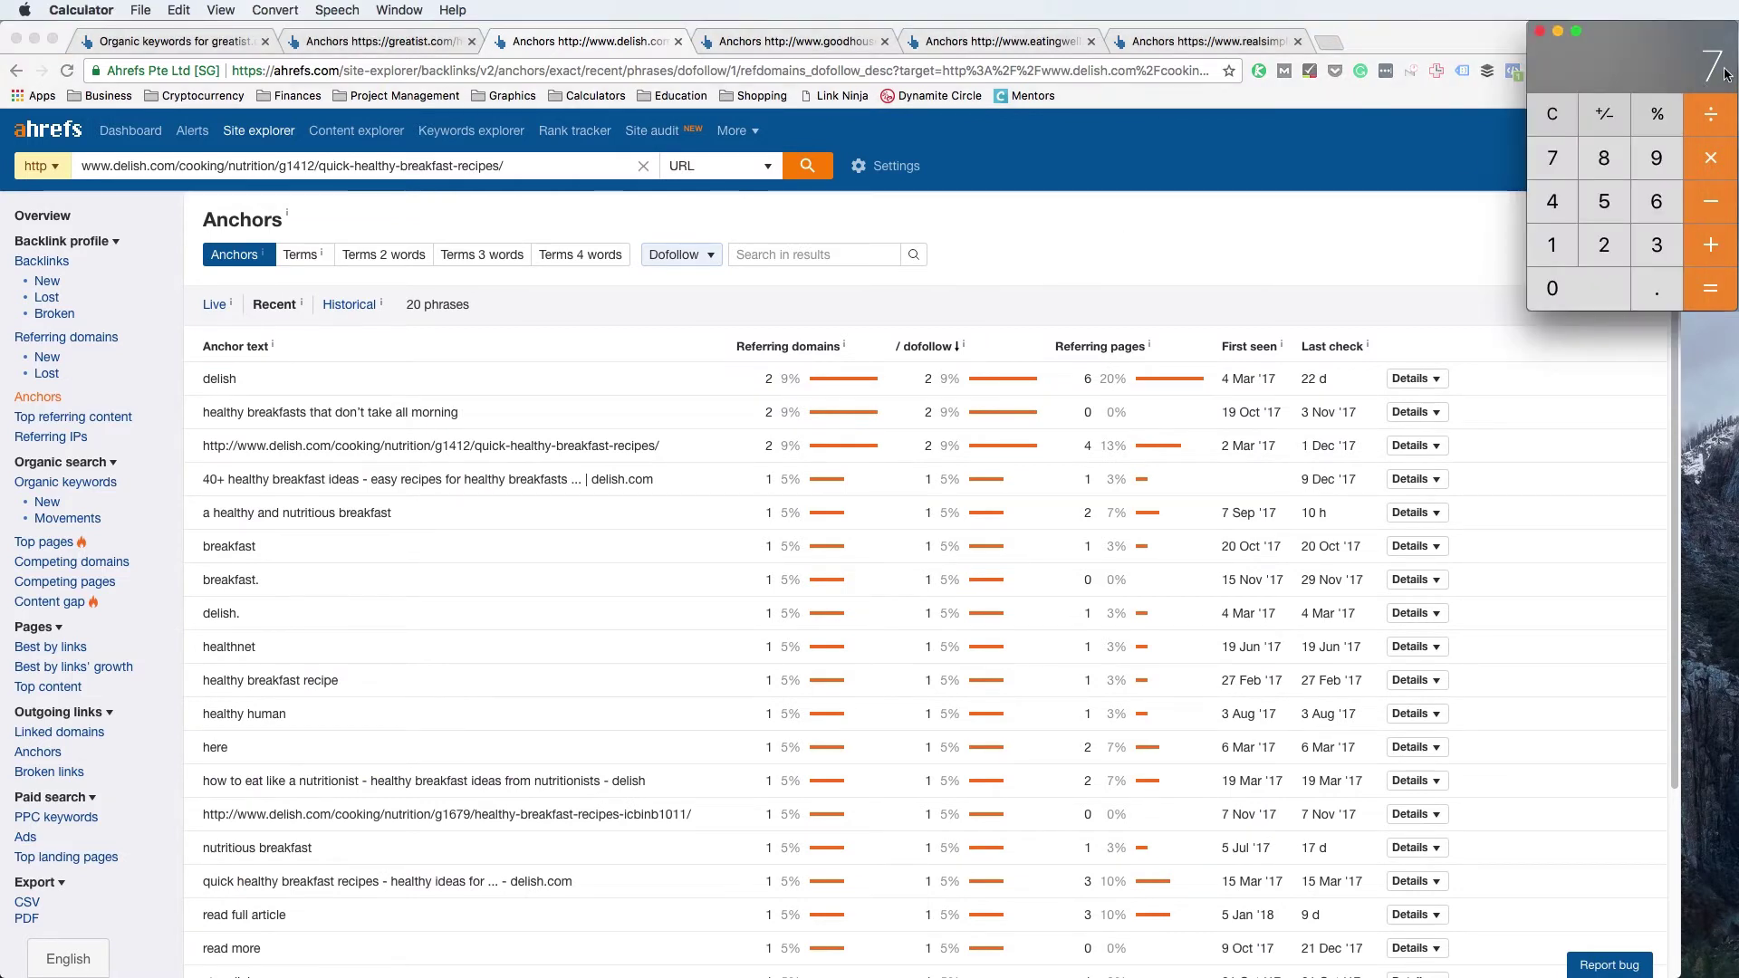
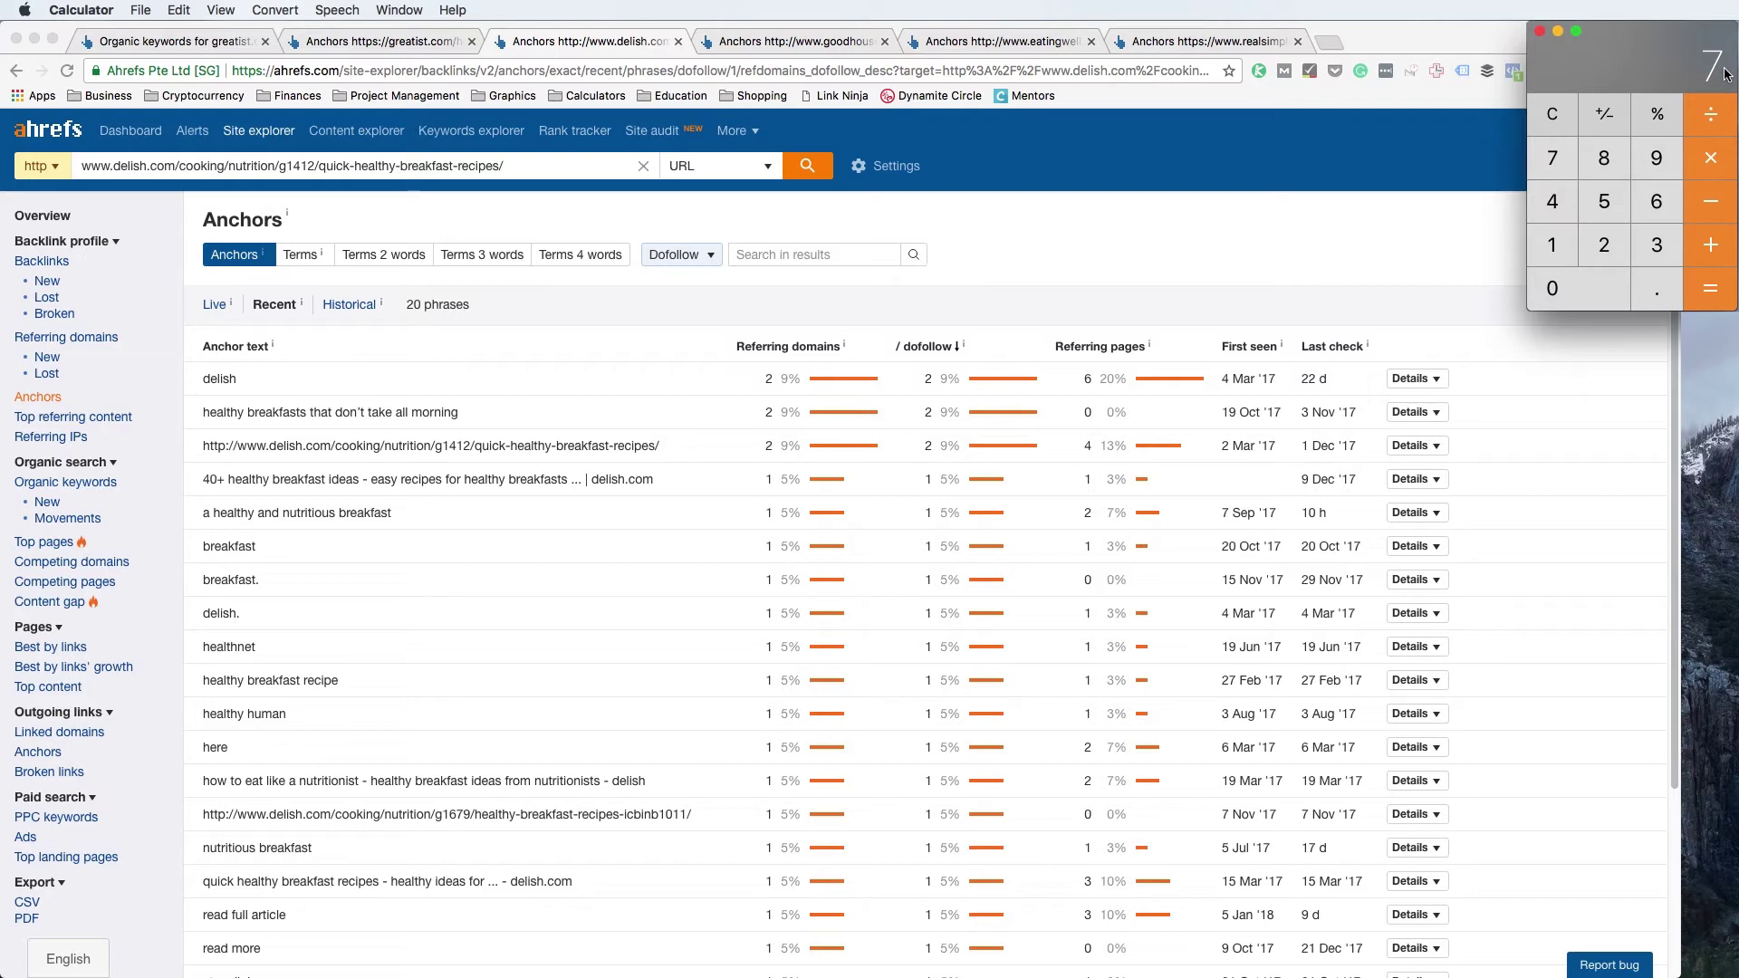
pyautogui.click(839, 43)
pyautogui.click(840, 43)
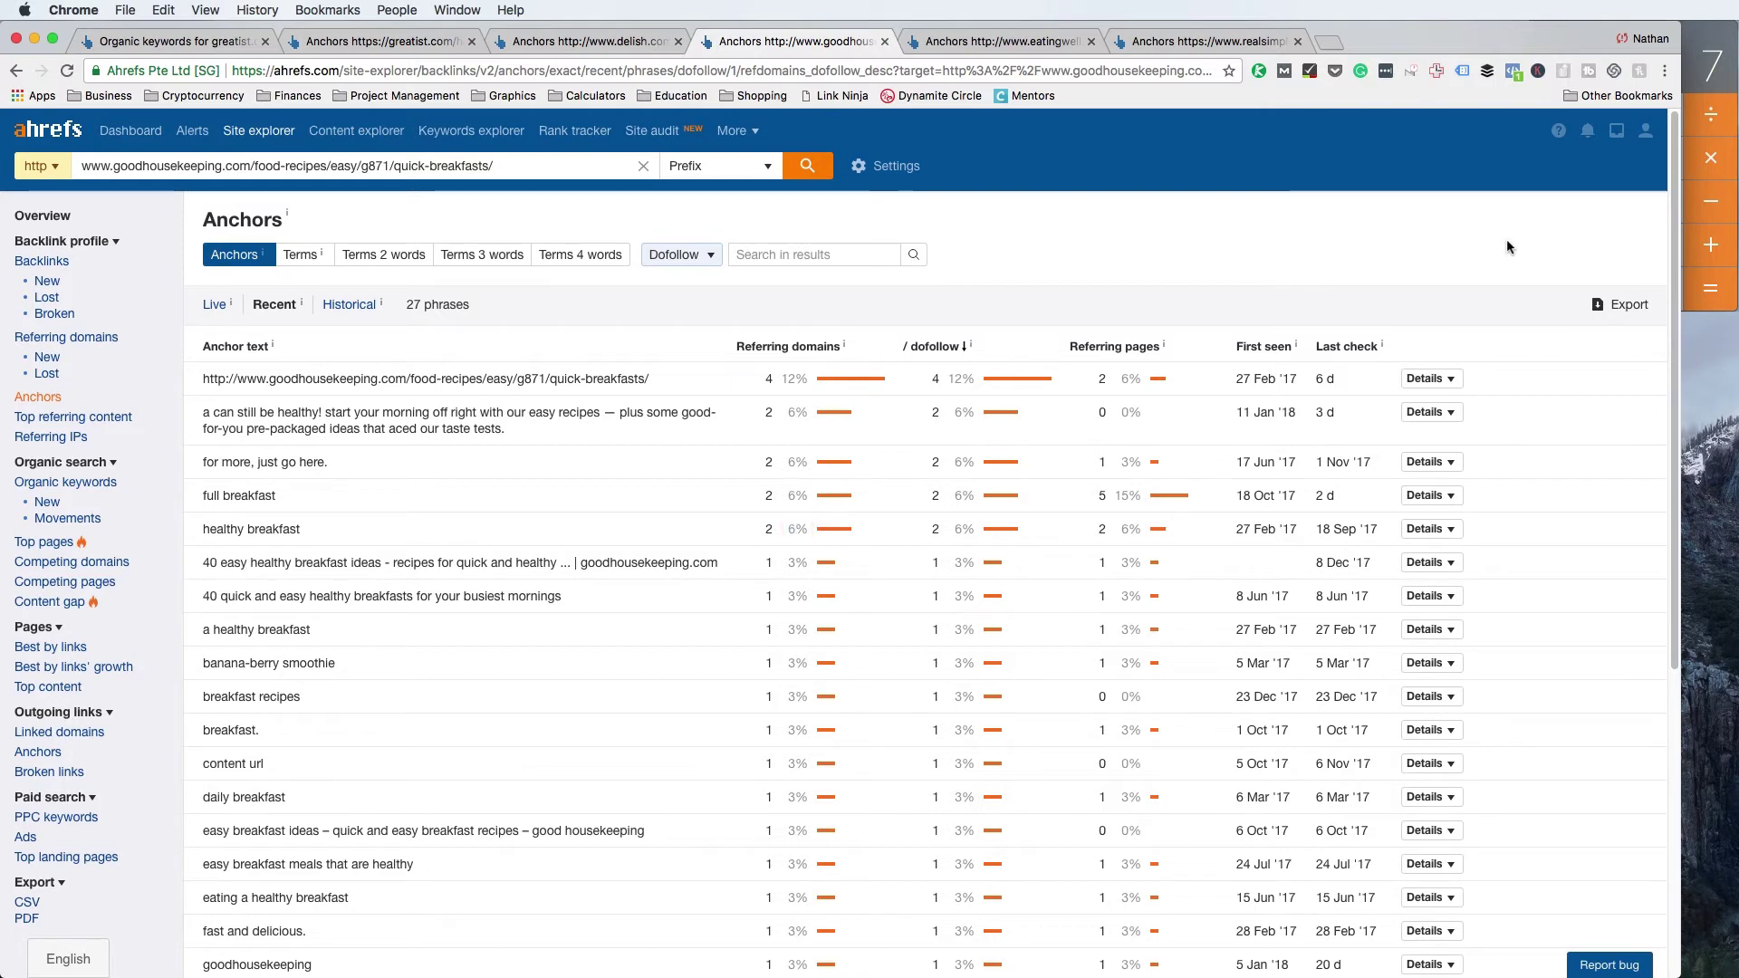
pyautogui.click(1714, 220)
pyautogui.click(1714, 220)
pyautogui.click(1655, 201)
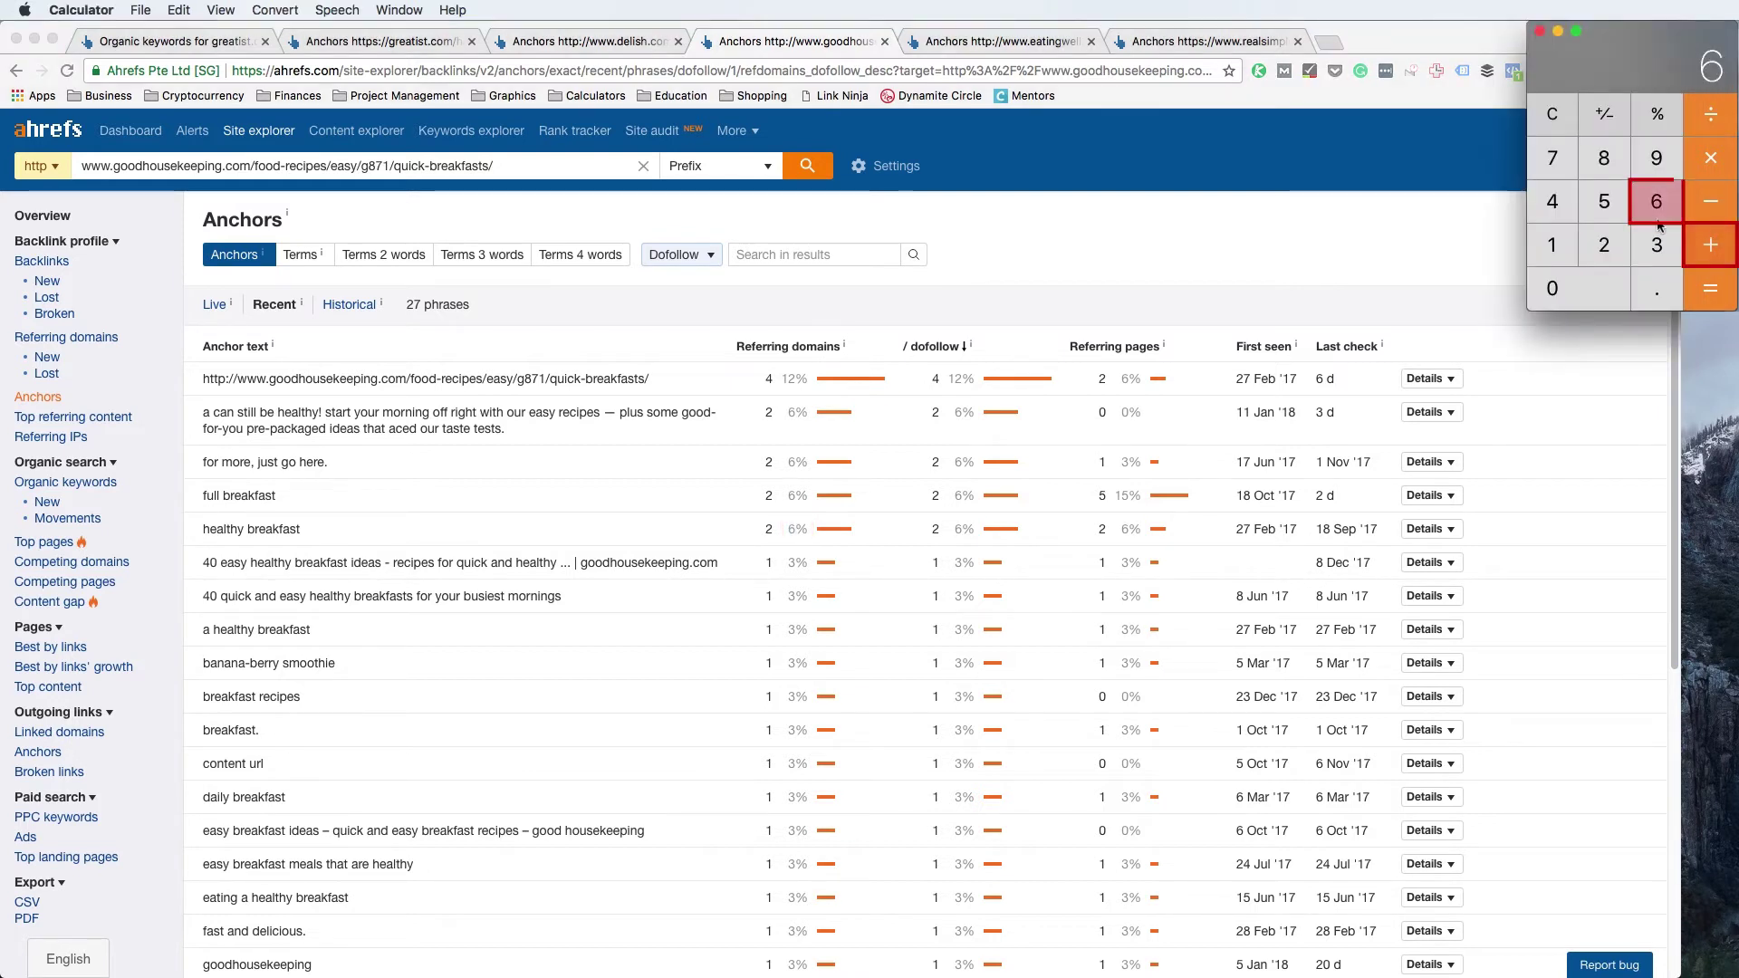
# - Go to EatingWell's Anchors report and add its exact "healthy breakfast" anchor percentage, 11, to the running sum in Calculator
pyautogui.click(1031, 47)
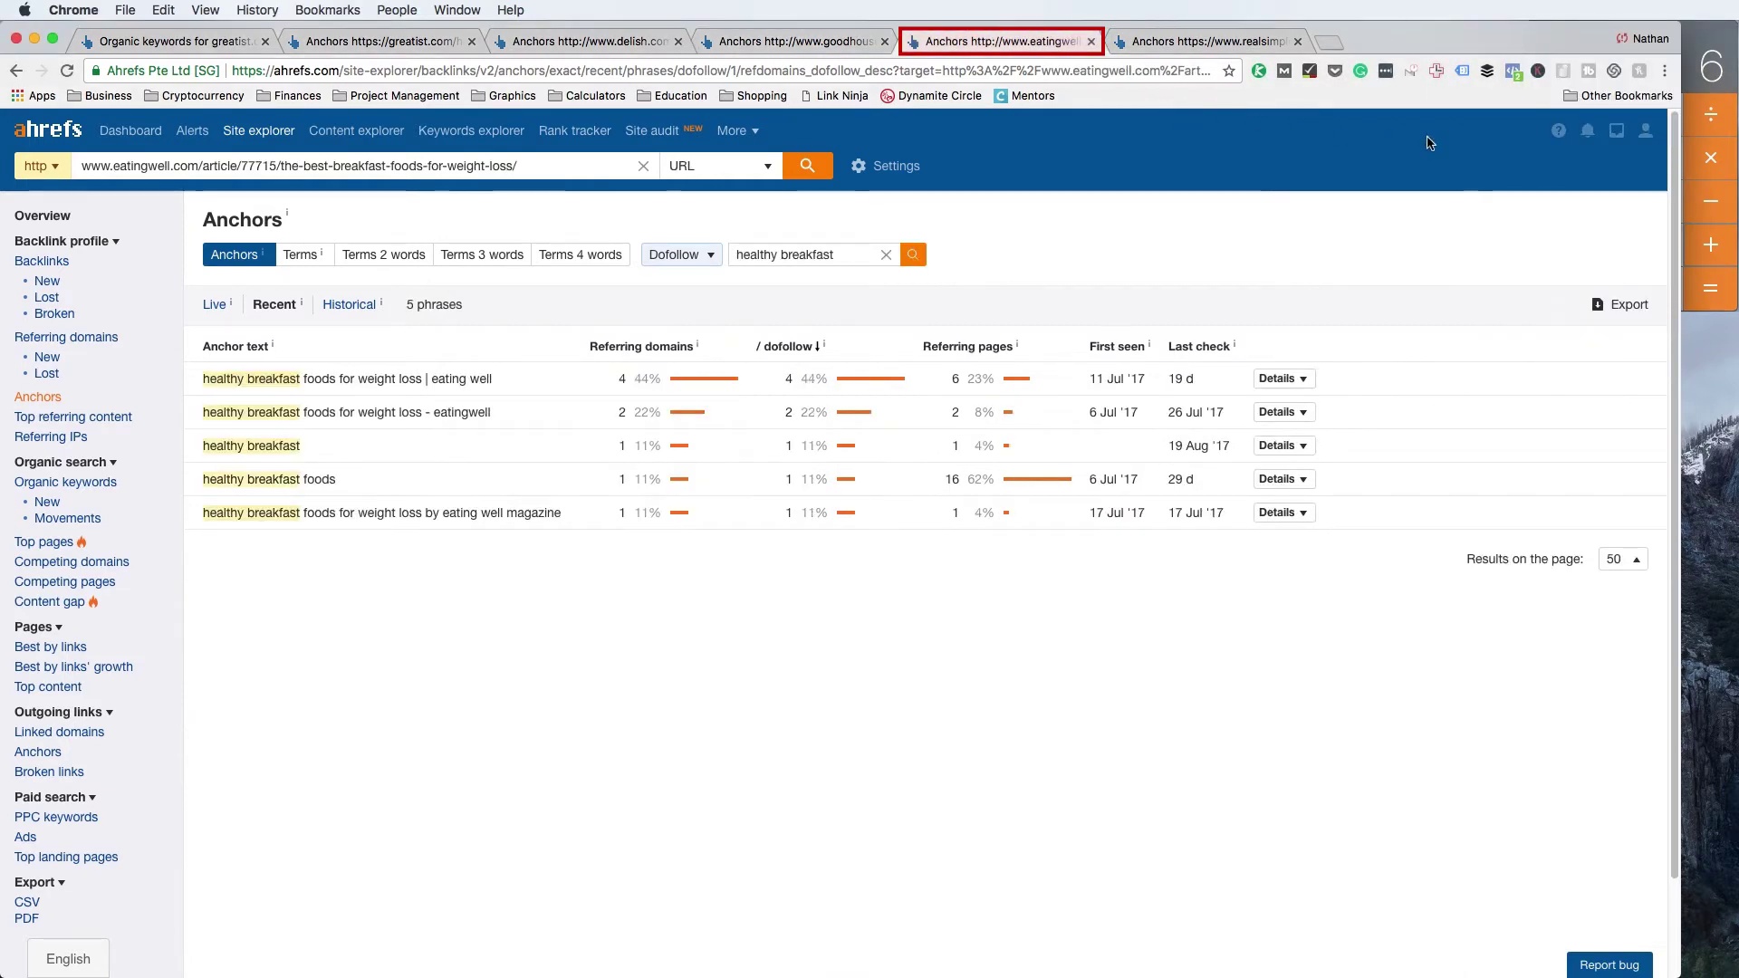
pyautogui.click(1707, 223)
pyautogui.click(1709, 237)
pyautogui.click(1552, 245)
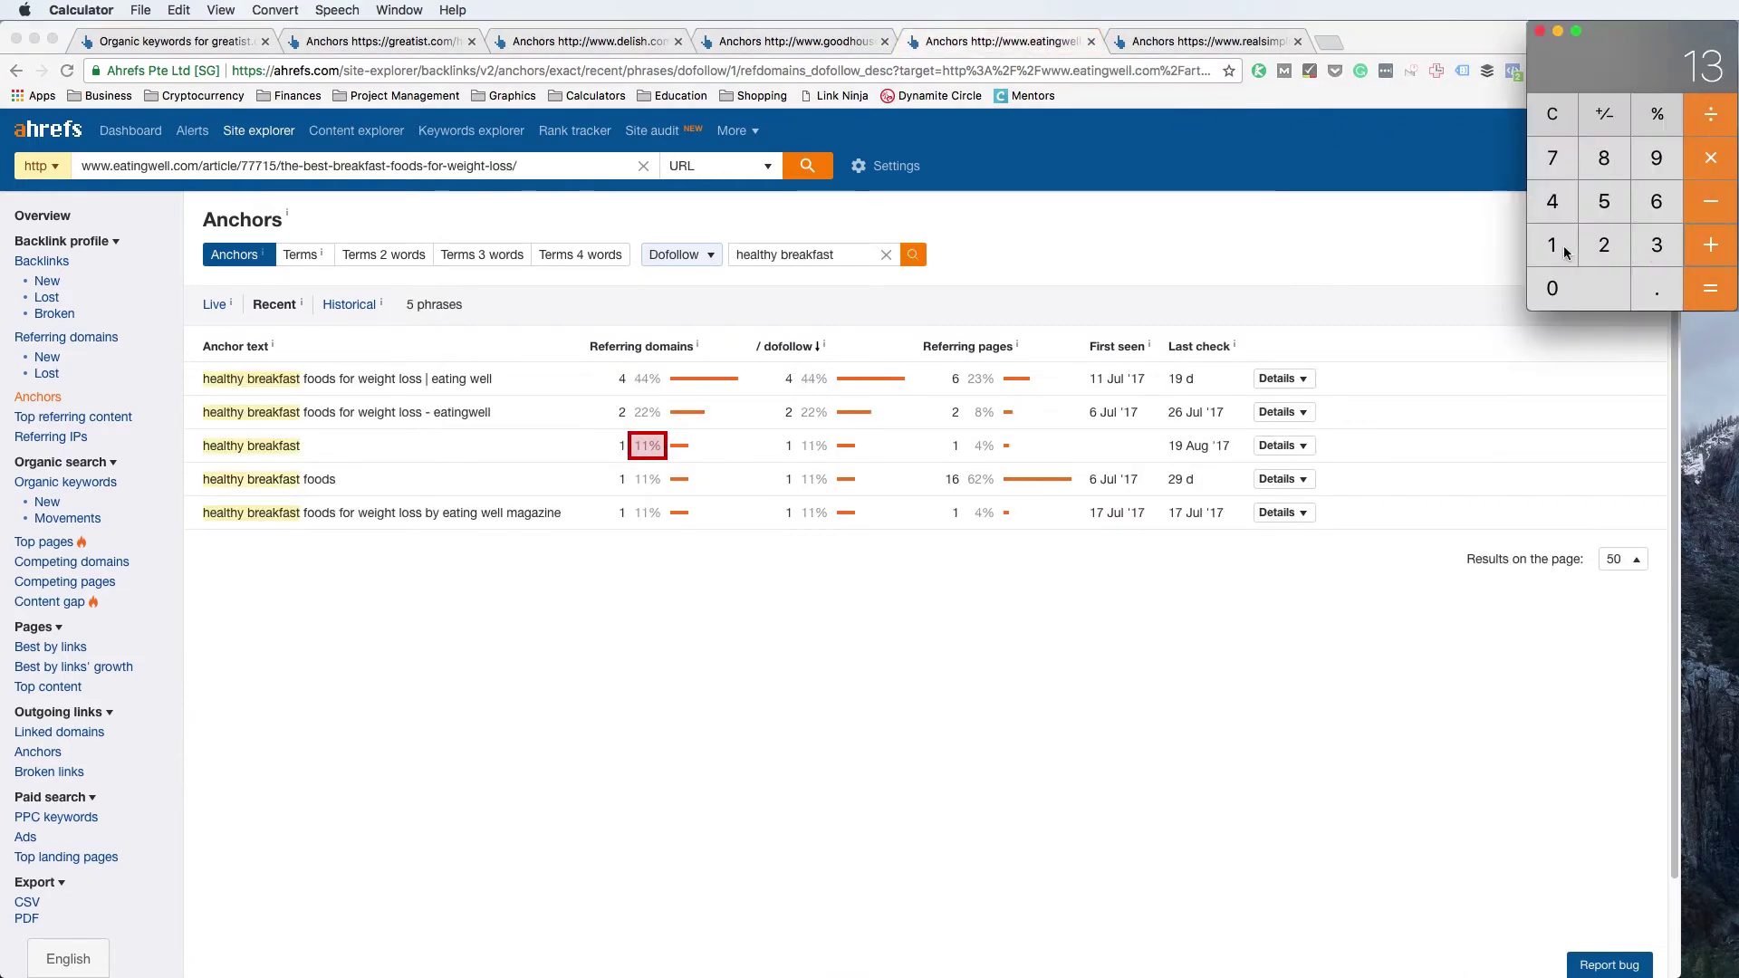
pyautogui.click(1552, 245)
pyautogui.click(1707, 294)
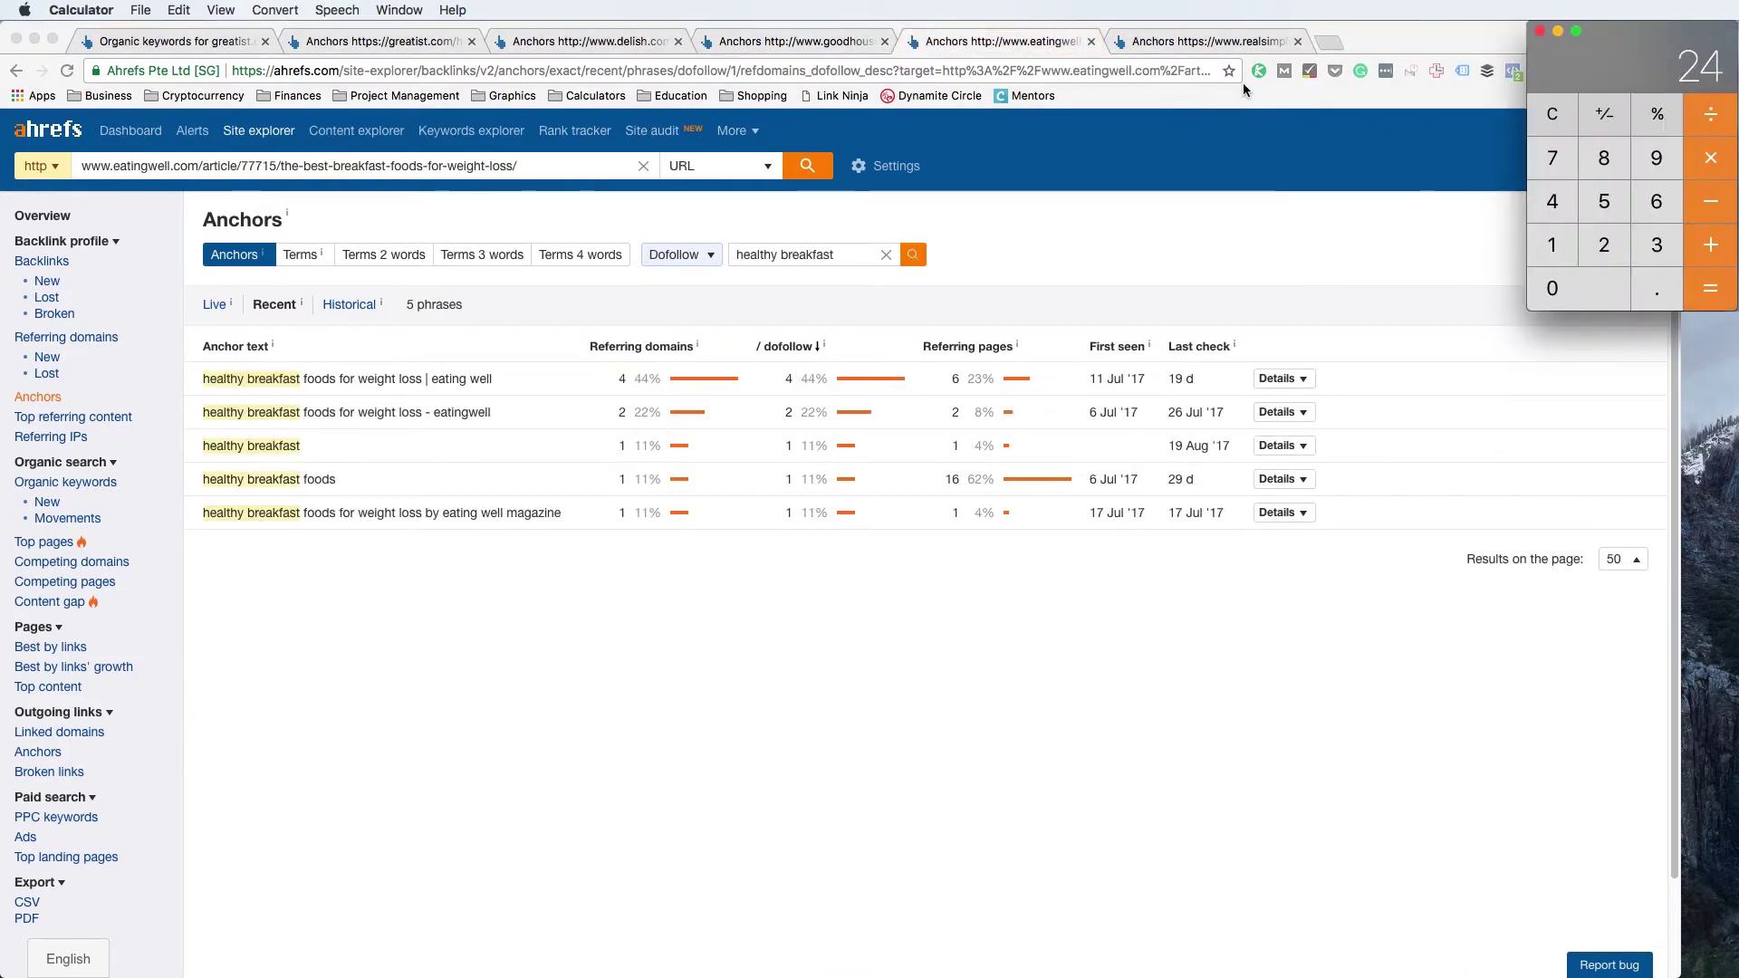
# - Add the "healthy breakfast" percentage from Real Simple's Anchors report, 7, in Calculator, and divide the total by 5 for the average
pyautogui.click(1195, 41)
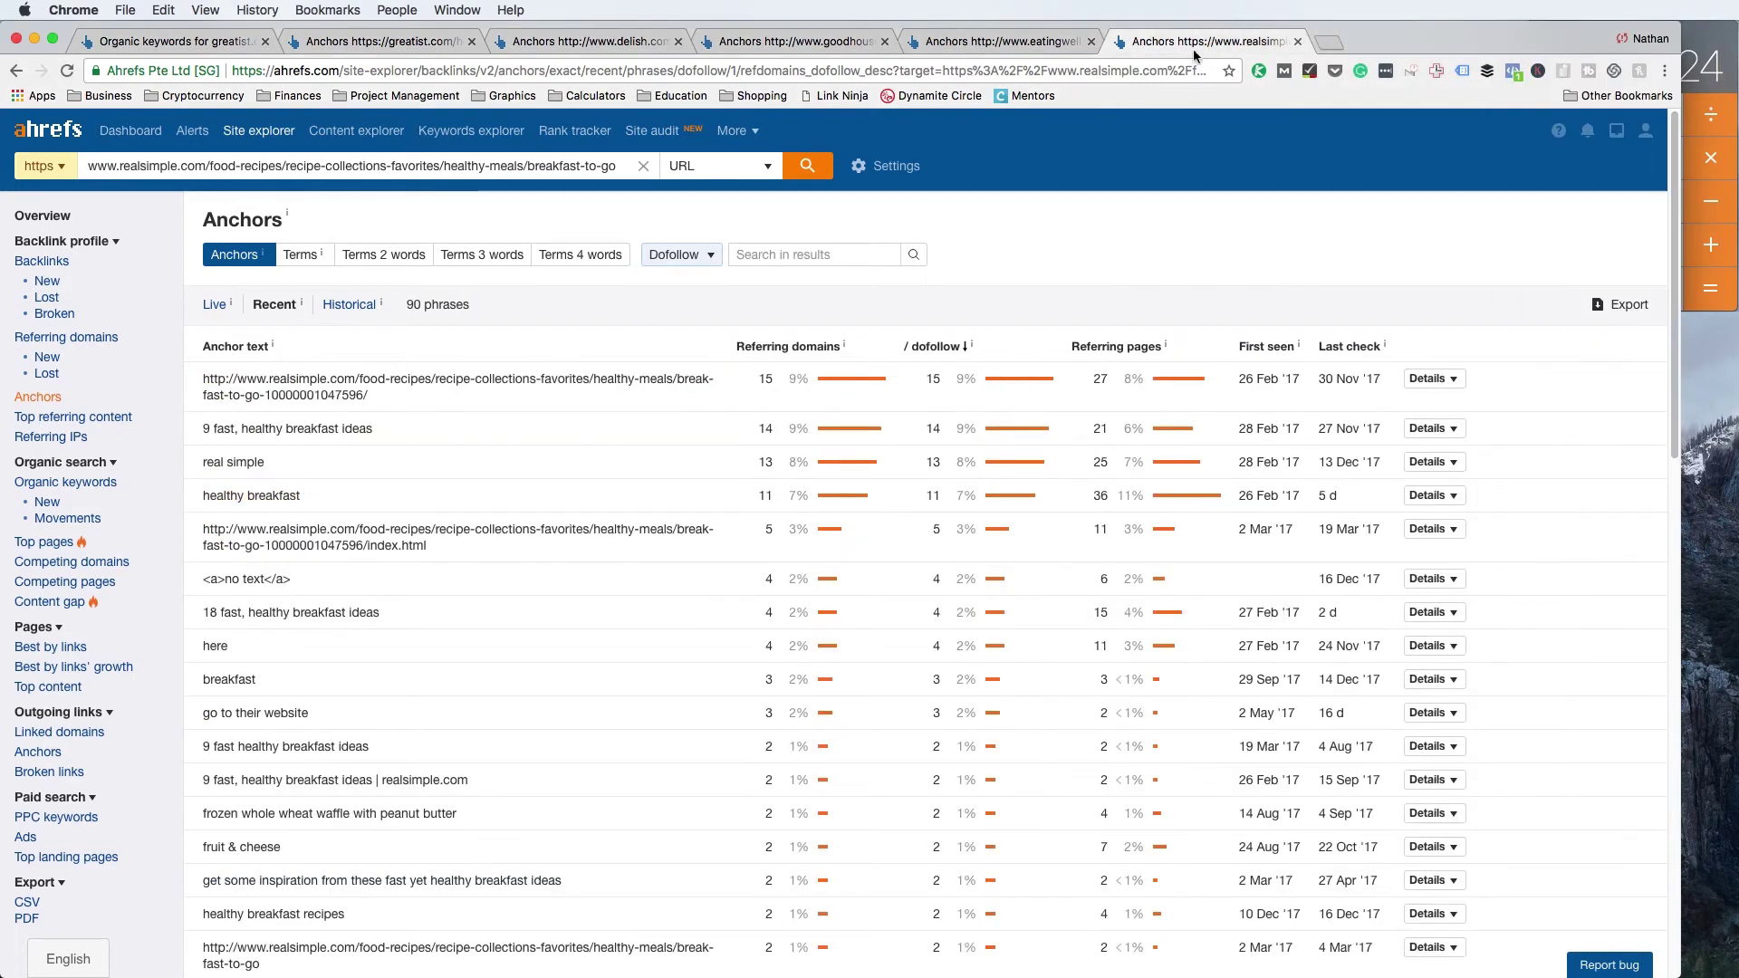
pyautogui.click(1695, 56)
pyautogui.click(1572, 172)
pyautogui.click(1706, 283)
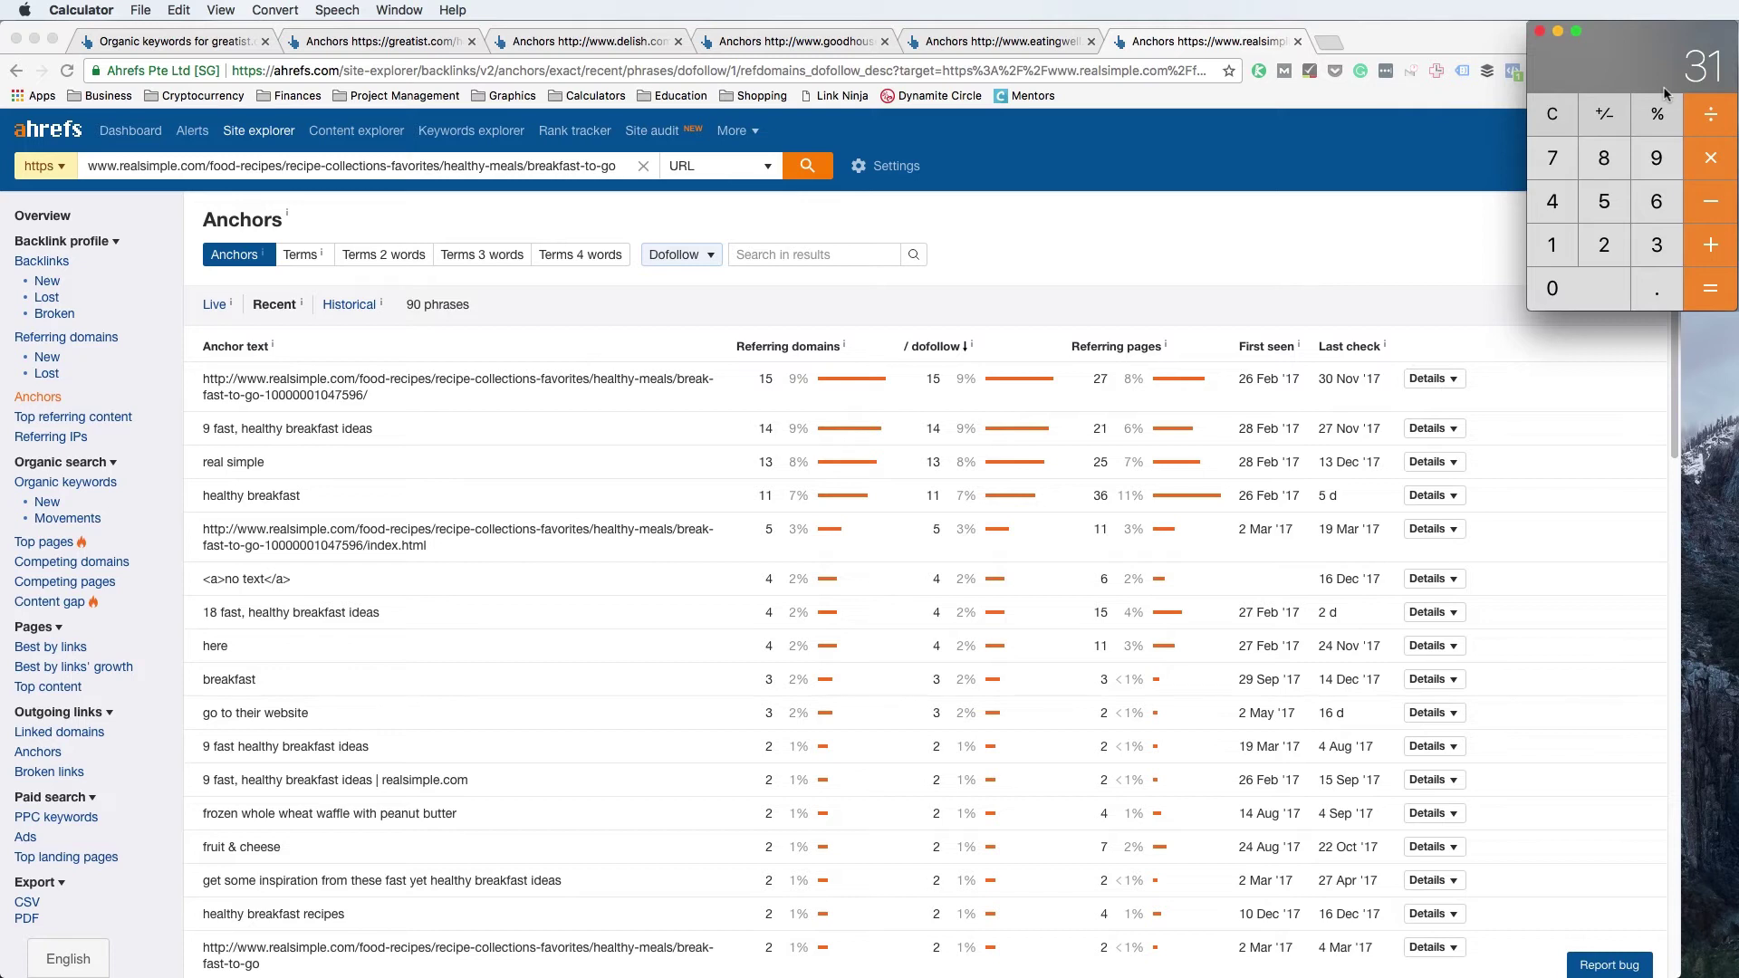
pyautogui.press('5')
pyautogui.click(1712, 297)
pyautogui.click(1401, 262)
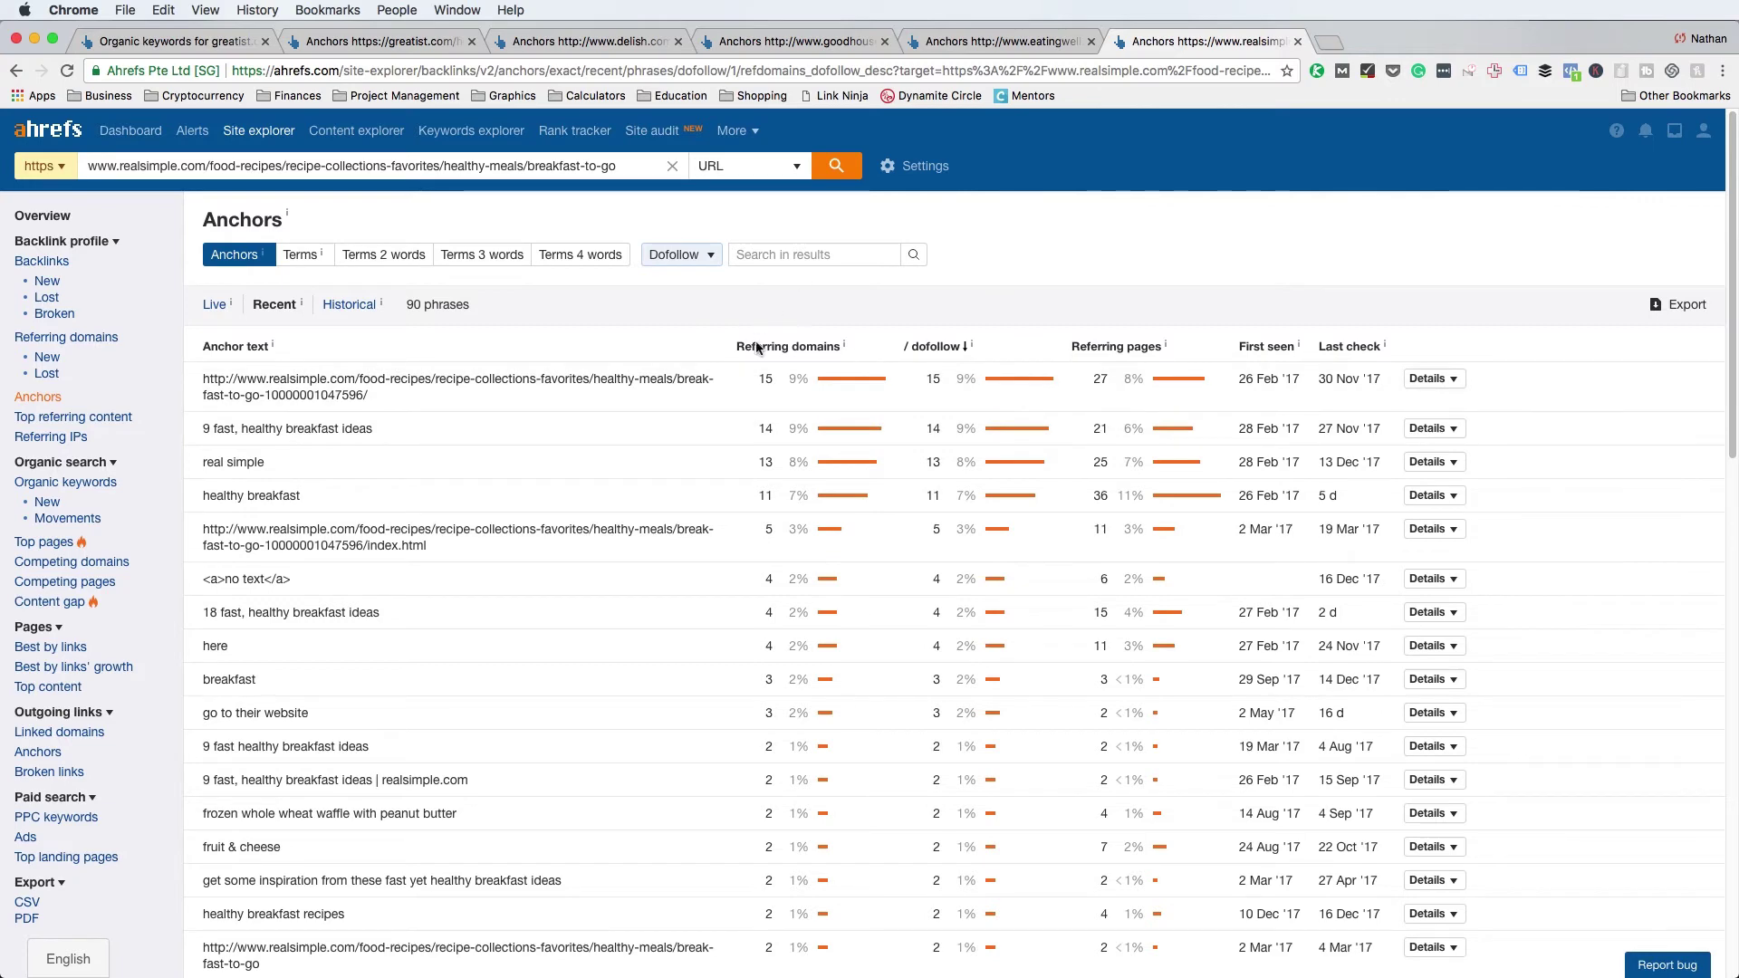
# - Find "healthy breakfast" within the page of Real Simple's Anchors report to highlight the matching anchor texts
pyautogui.scroll(-4, 724, 416)
pyautogui.scroll(3, 722, 425)
pyautogui.press('super+f')
pyautogui.write('healthy')
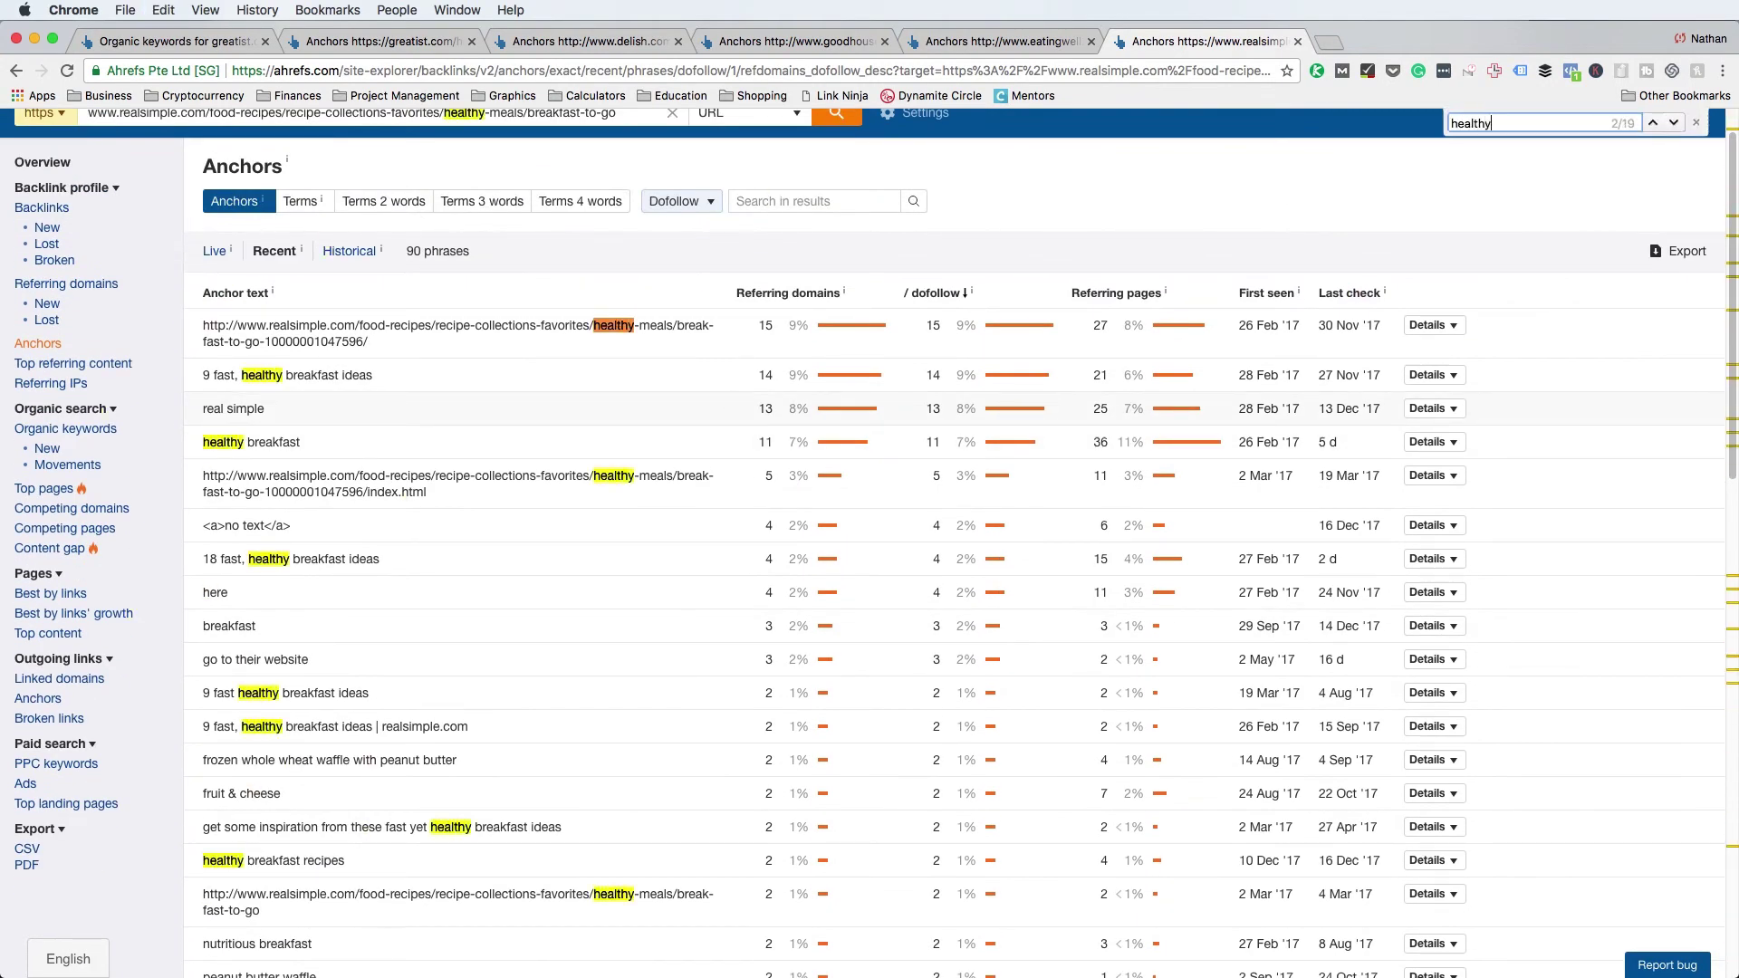
pyautogui.write(' breakfast')
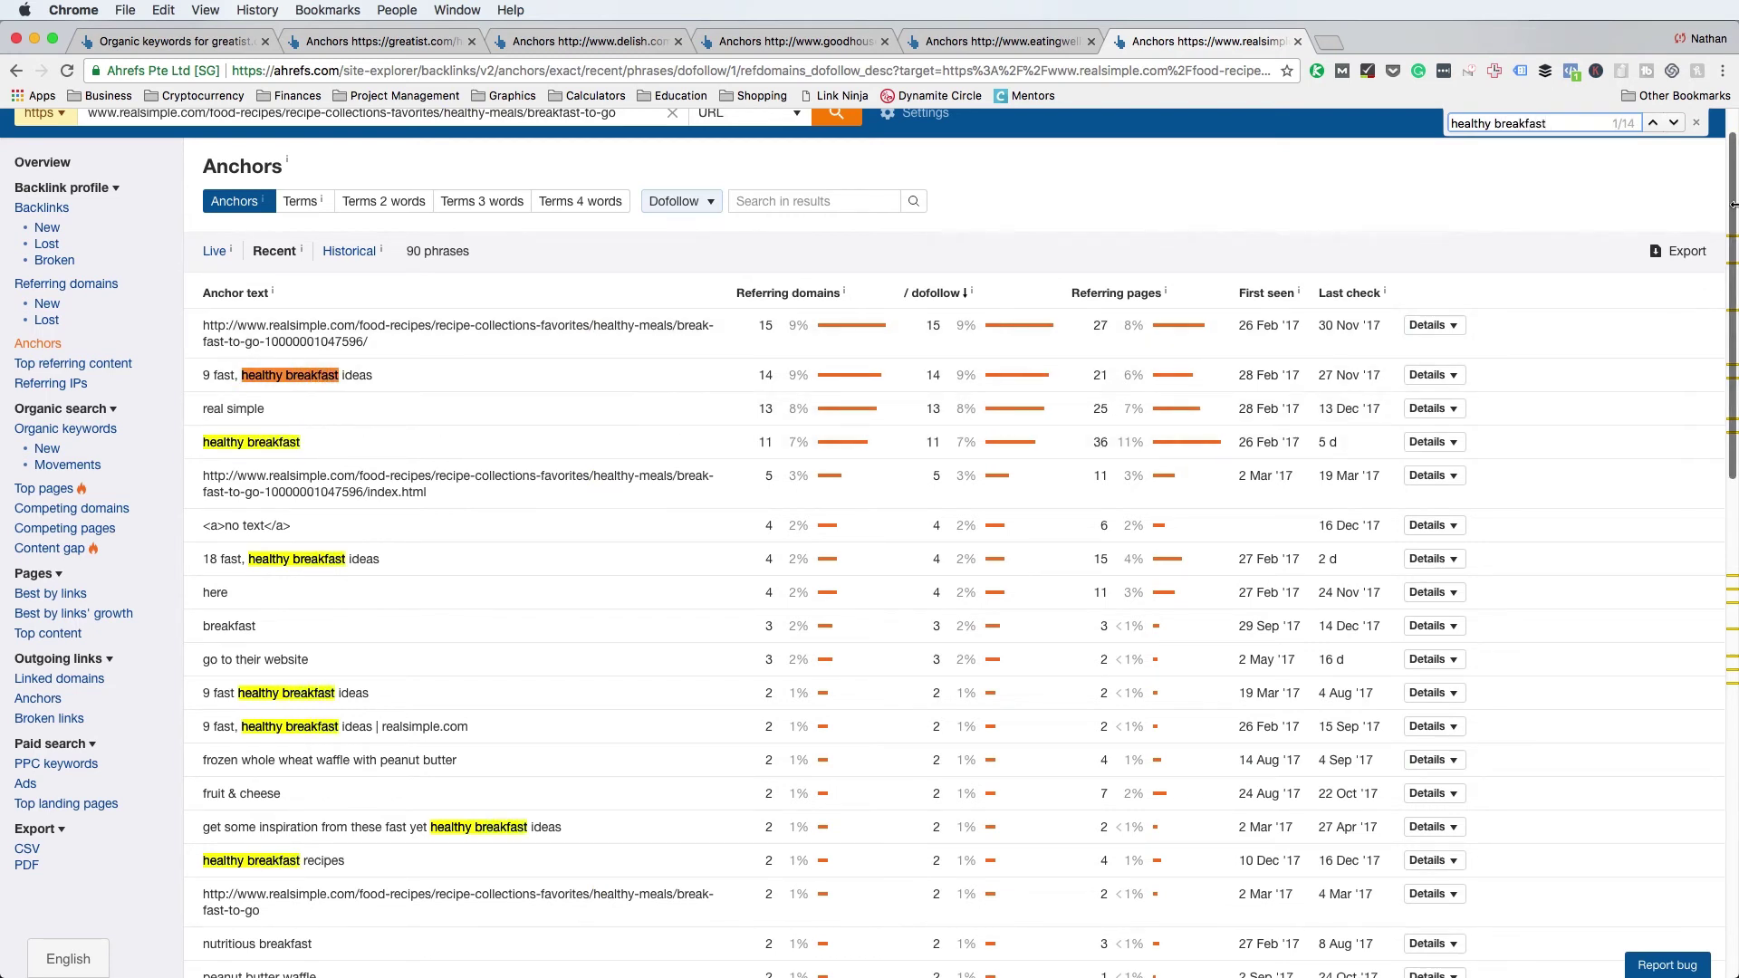
# - Increase the number of results per page in Real Simple's Anchors report and rerun the in-page search for "healthy breakfast"
pyautogui.moveTo(1731, 201); pyautogui.dragTo(1730, 688)
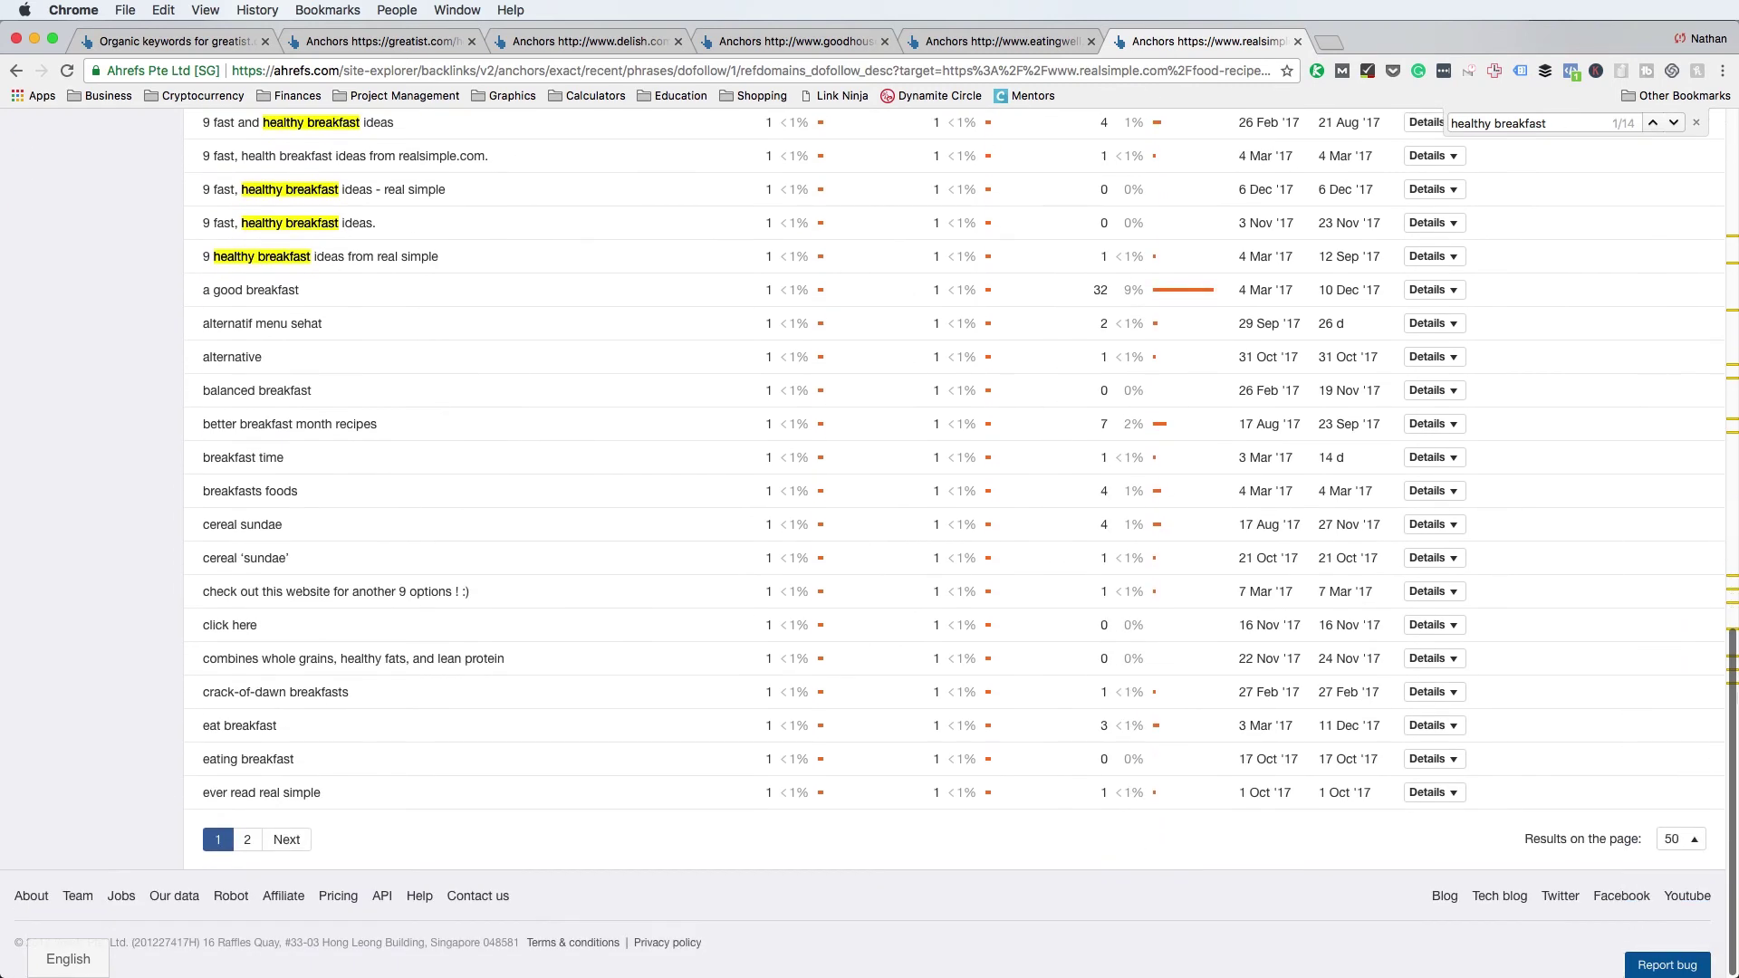
pyautogui.click(1678, 839)
pyautogui.click(1681, 808)
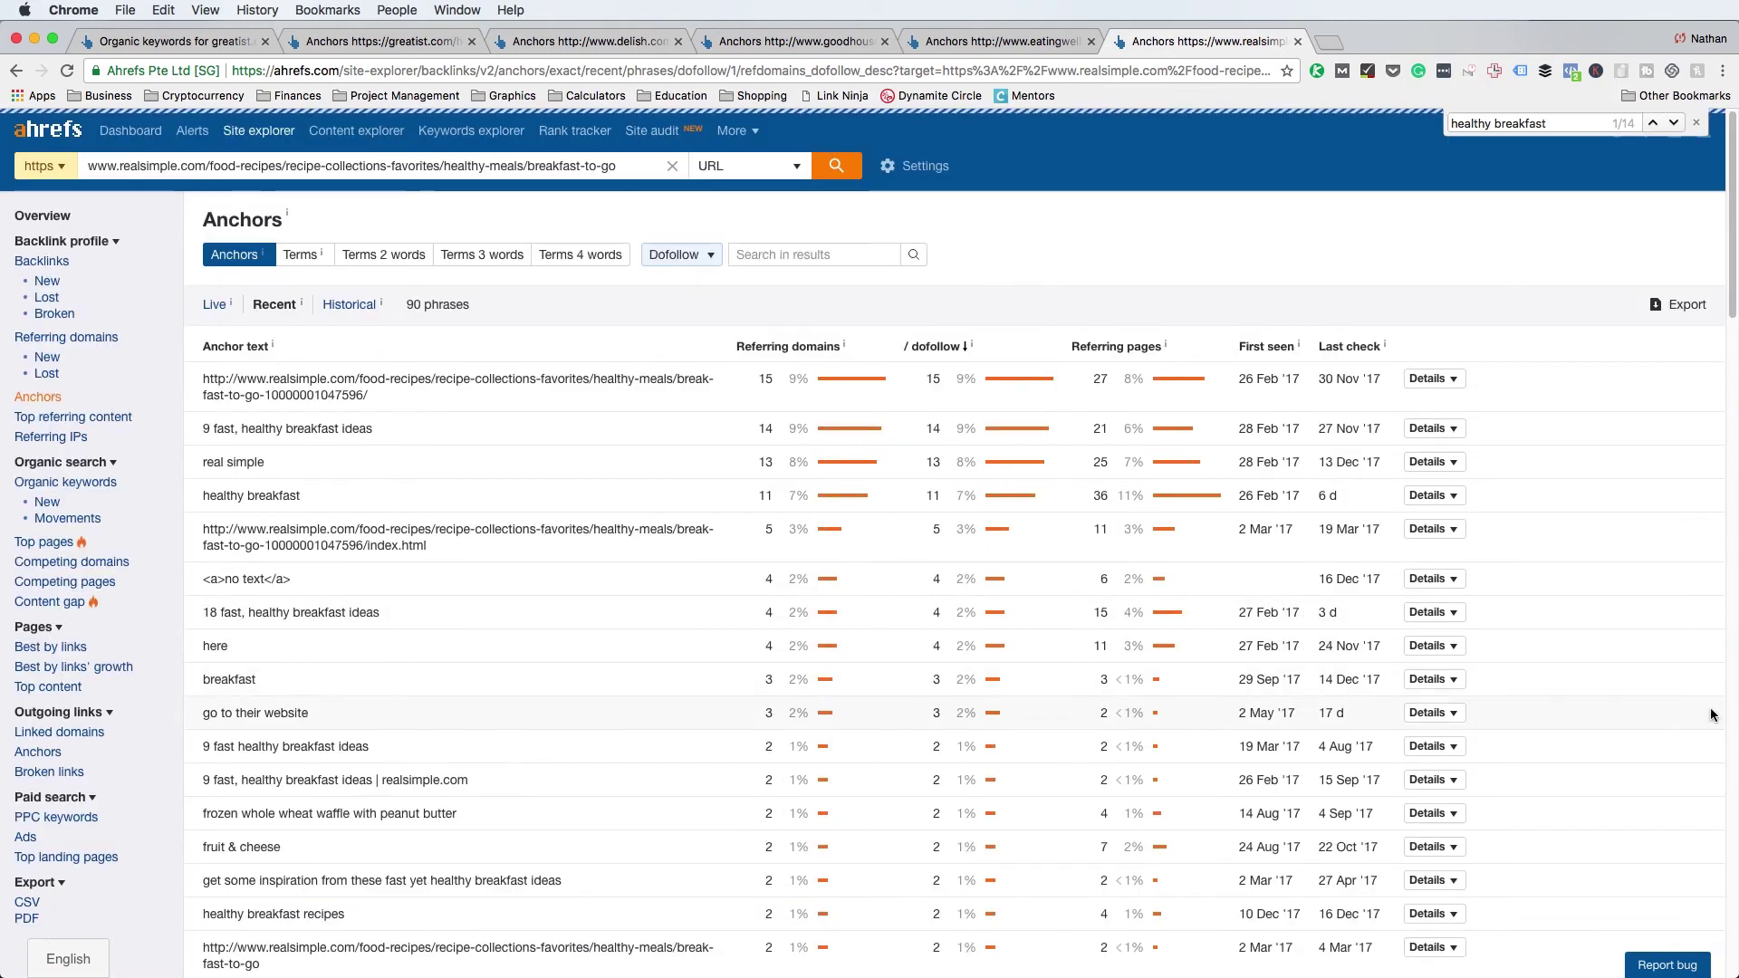
pyautogui.click(1569, 127)
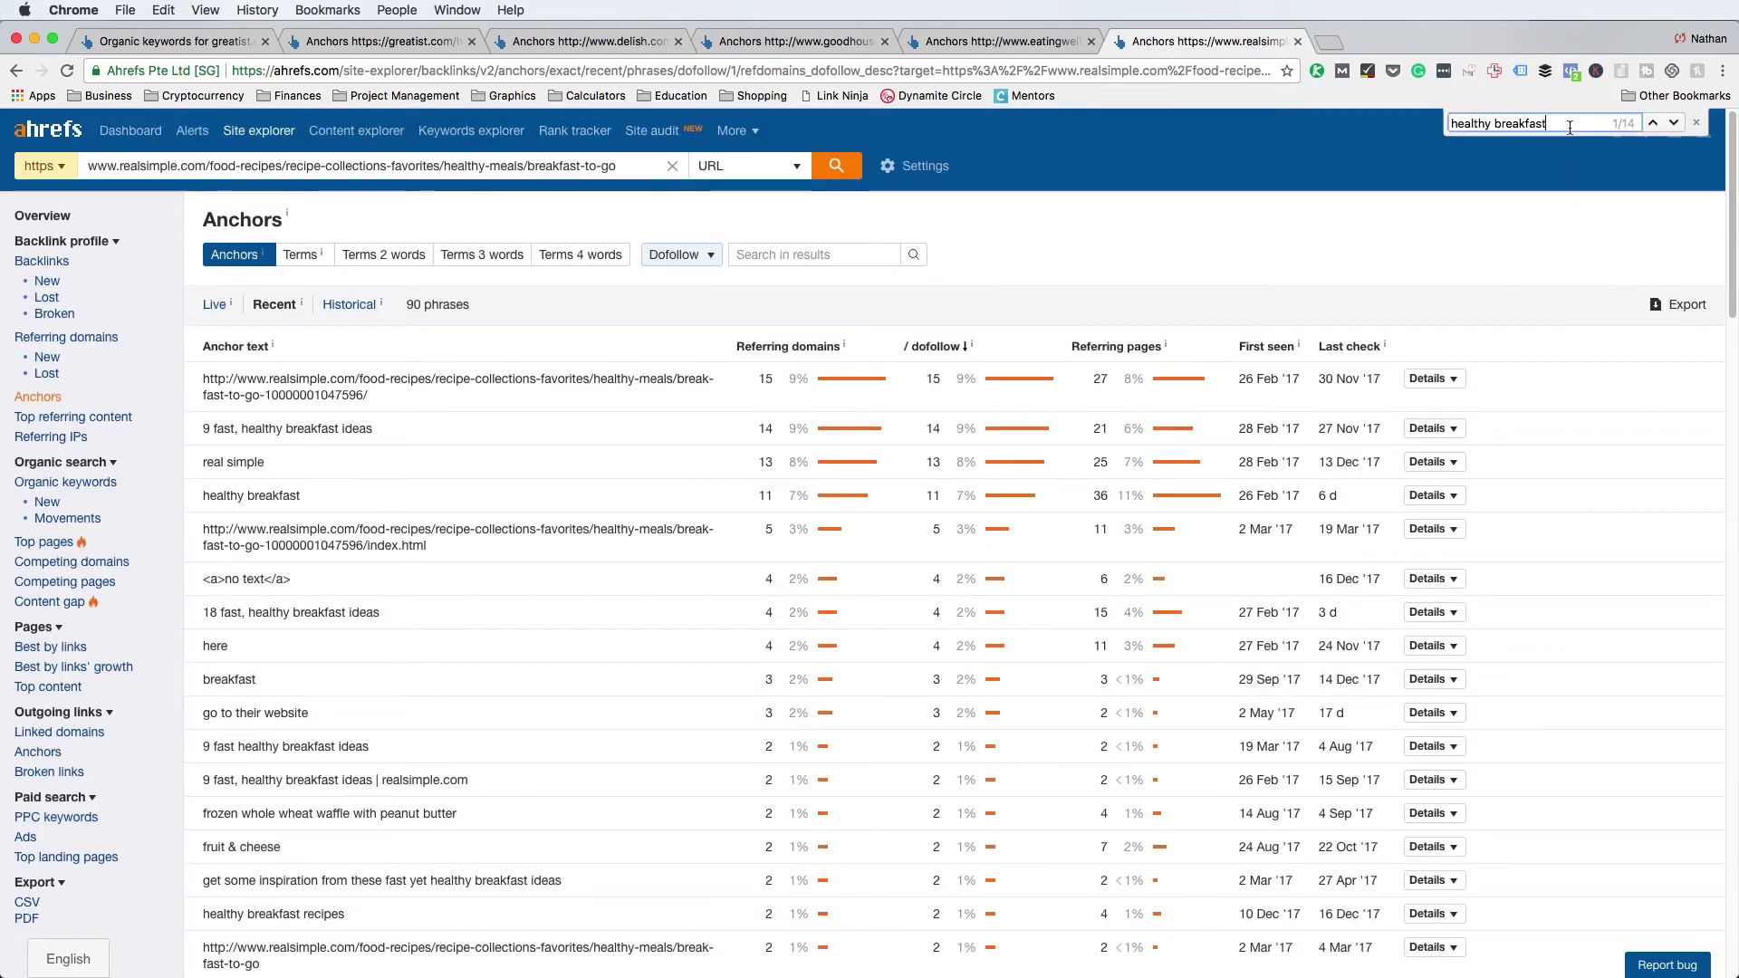
pyautogui.press('Return')
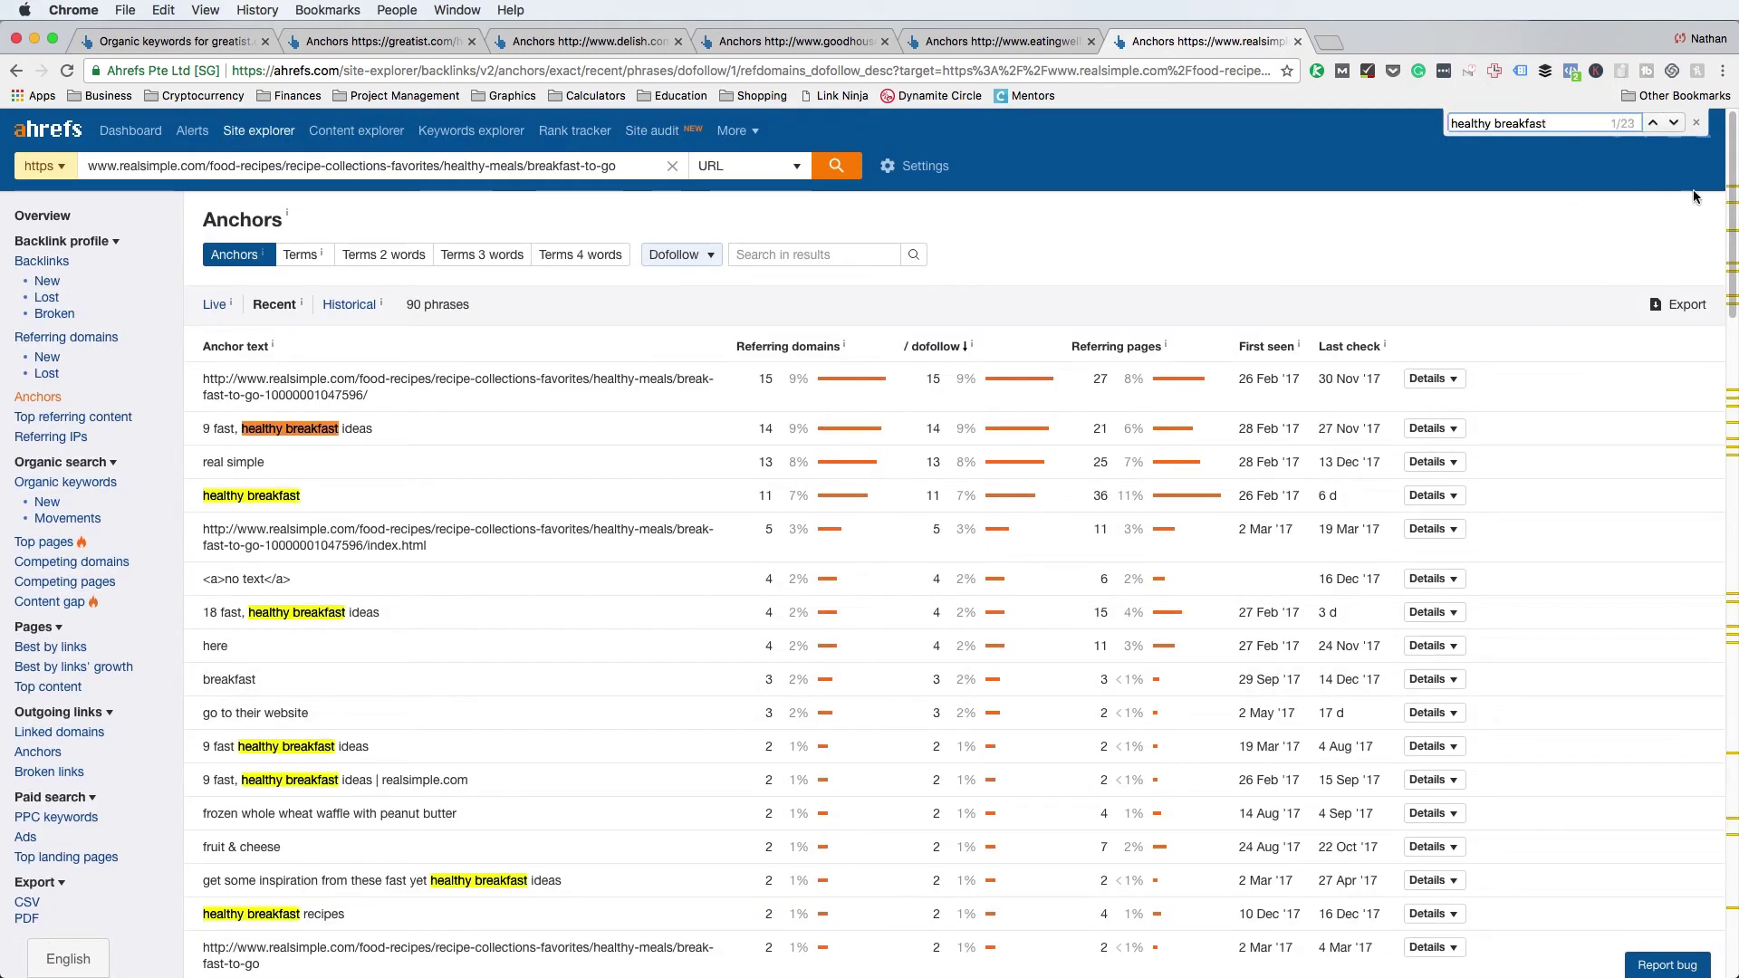
pyautogui.moveTo(1734, 181); pyautogui.dragTo(1482, 188)
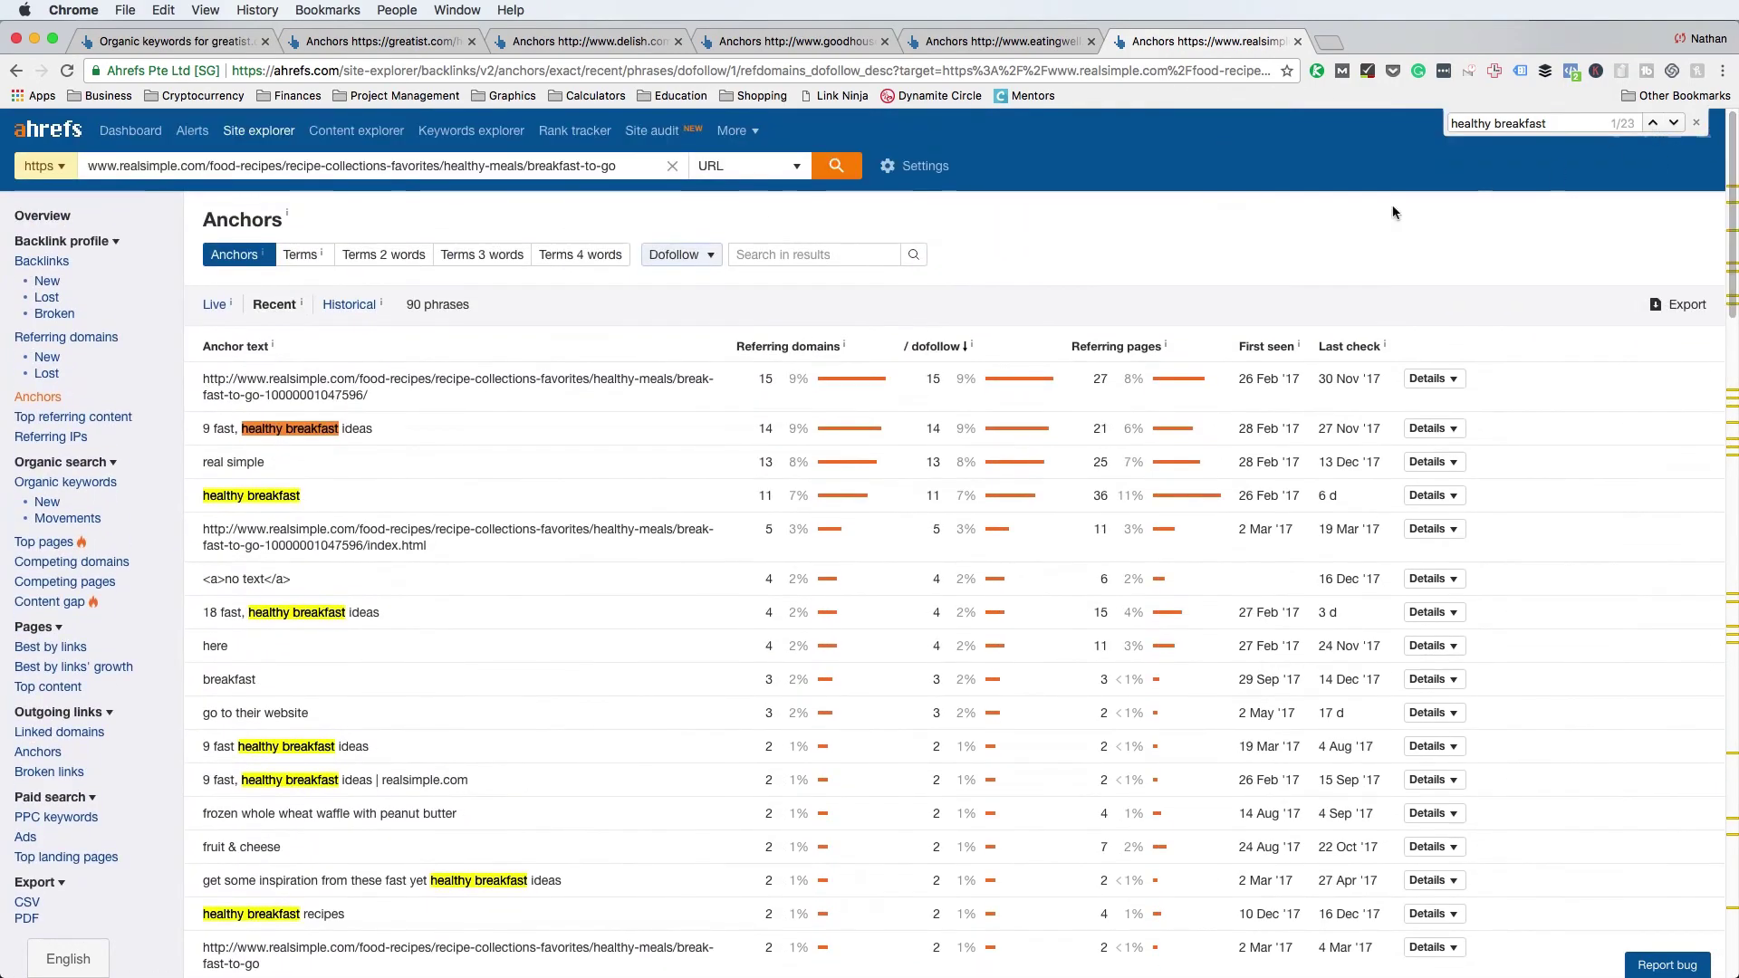